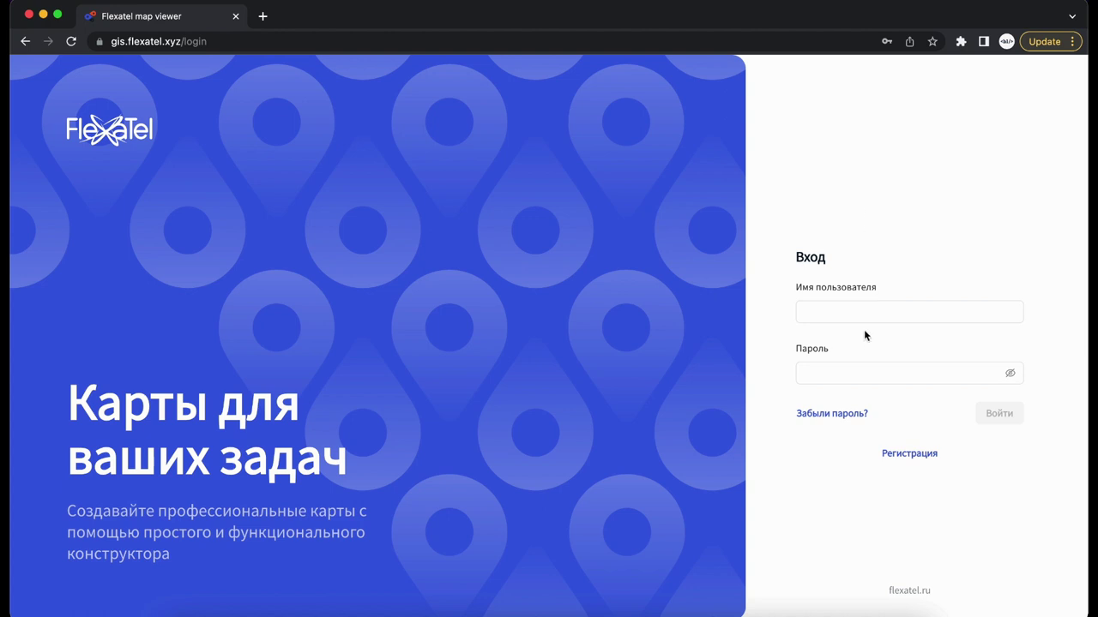
Glance at the registration form, return to the login form, and sign in with the username.
{"action": "left_click", "coordinate": [916, 455]}
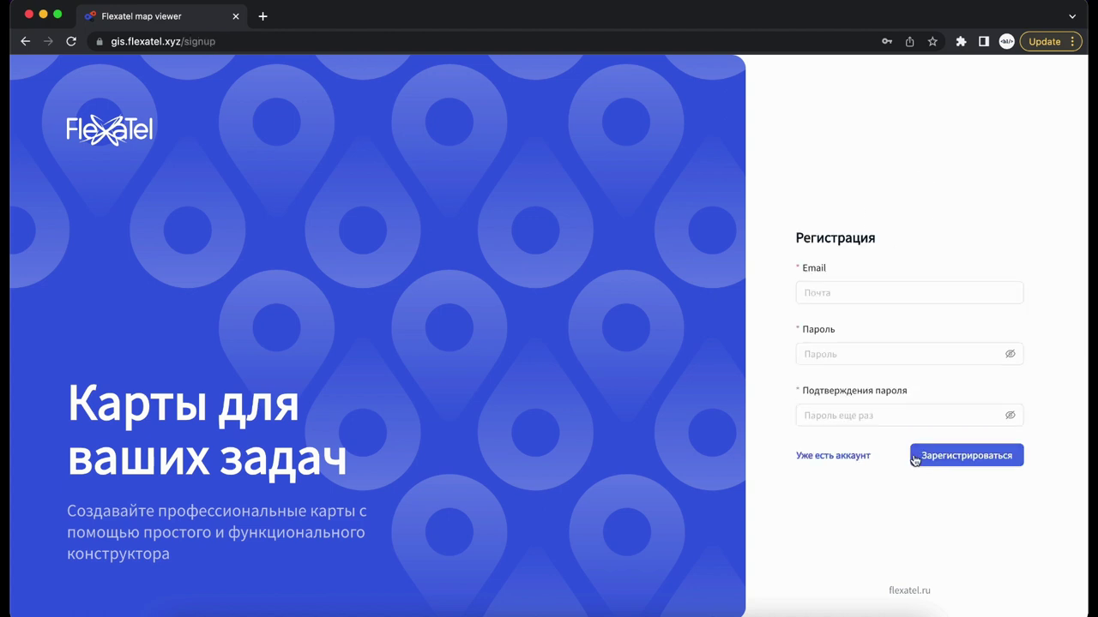
{"action": "left_click", "coordinate": [834, 457]}
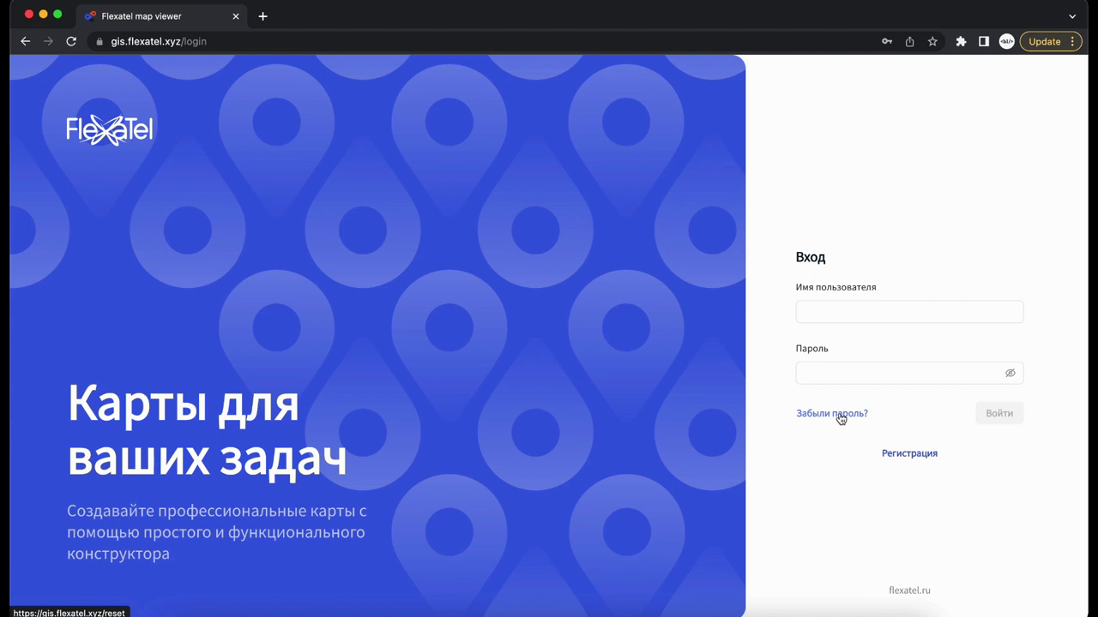
{"action": "left_click", "coordinate": [867, 310]}
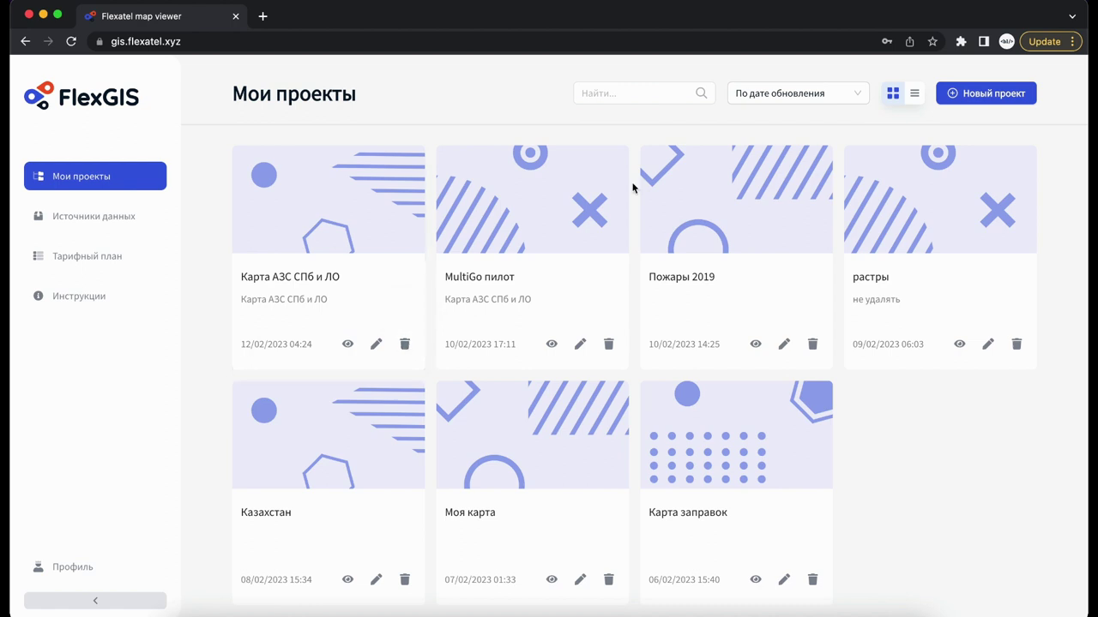
Toggle the projects between table and card view, then sort them by date and by name.
{"action": "left_click", "coordinate": [915, 95]}
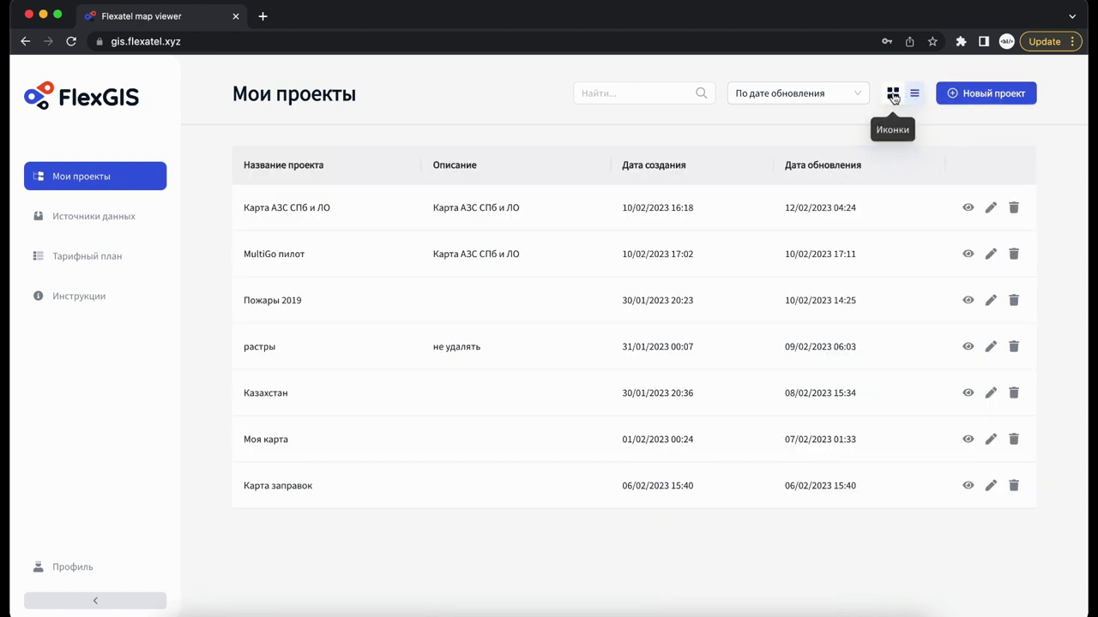
{"action": "left_click", "coordinate": [892, 95]}
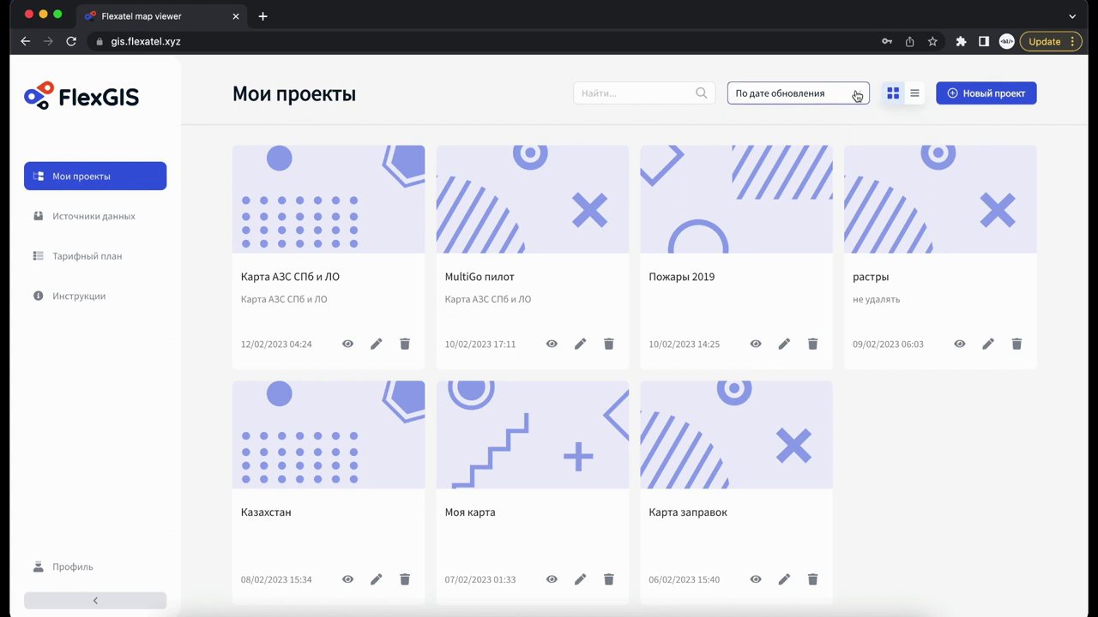
{"action": "left_click", "coordinate": [855, 94]}
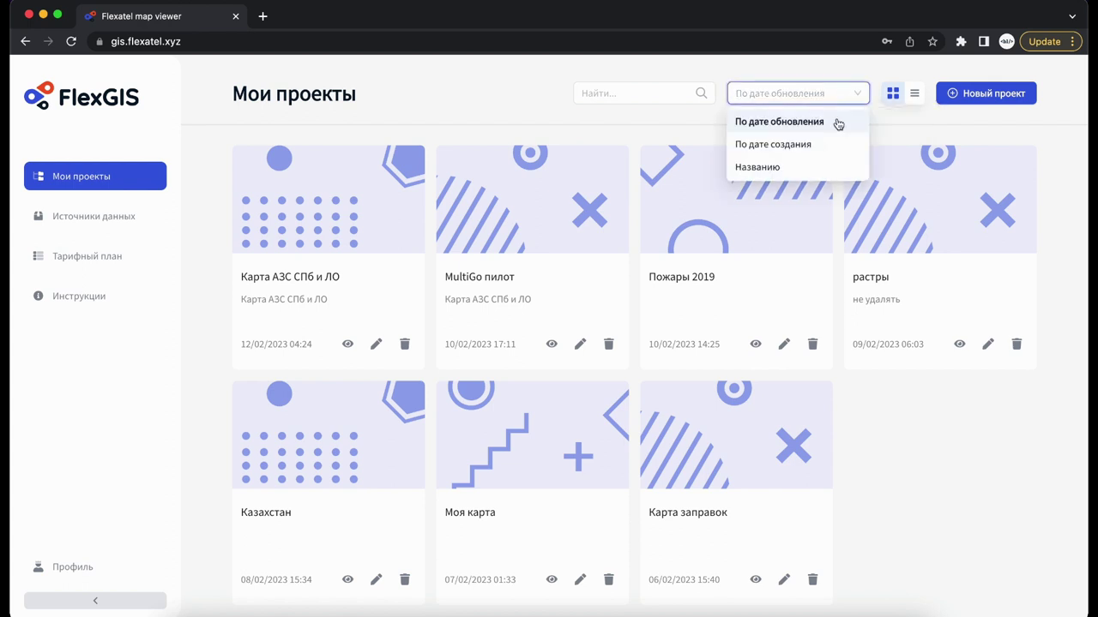
{"action": "left_click", "coordinate": [821, 147]}
{"action": "left_click", "coordinate": [793, 93]}
{"action": "left_click", "coordinate": [776, 167]}
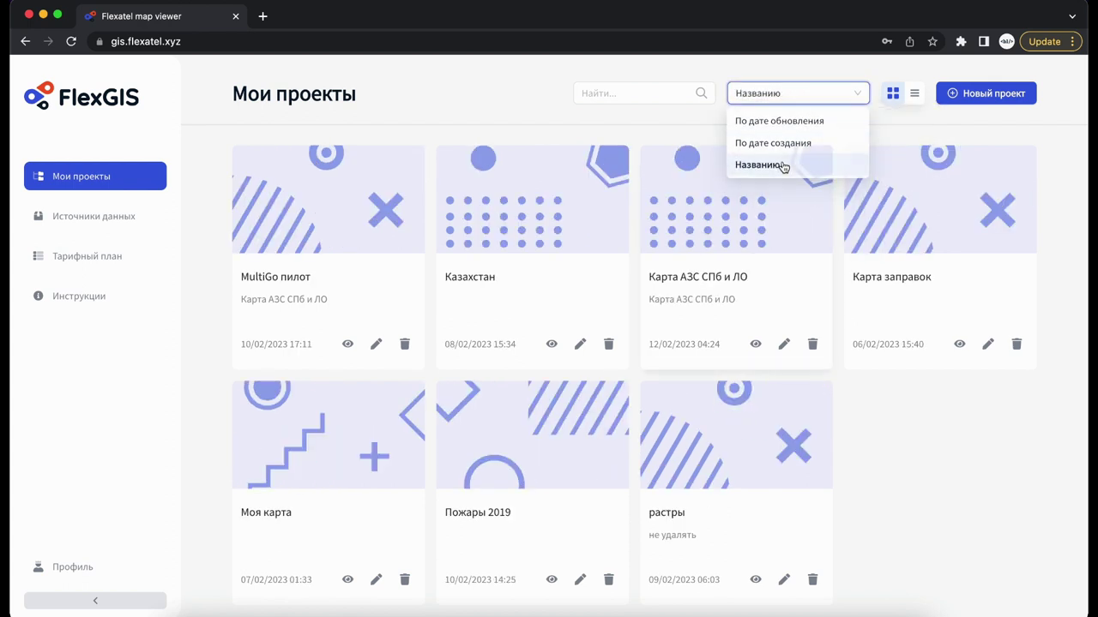
Search the projects for 'пожа', then clear the search to show all projects.
{"action": "left_click", "coordinate": [632, 91]}
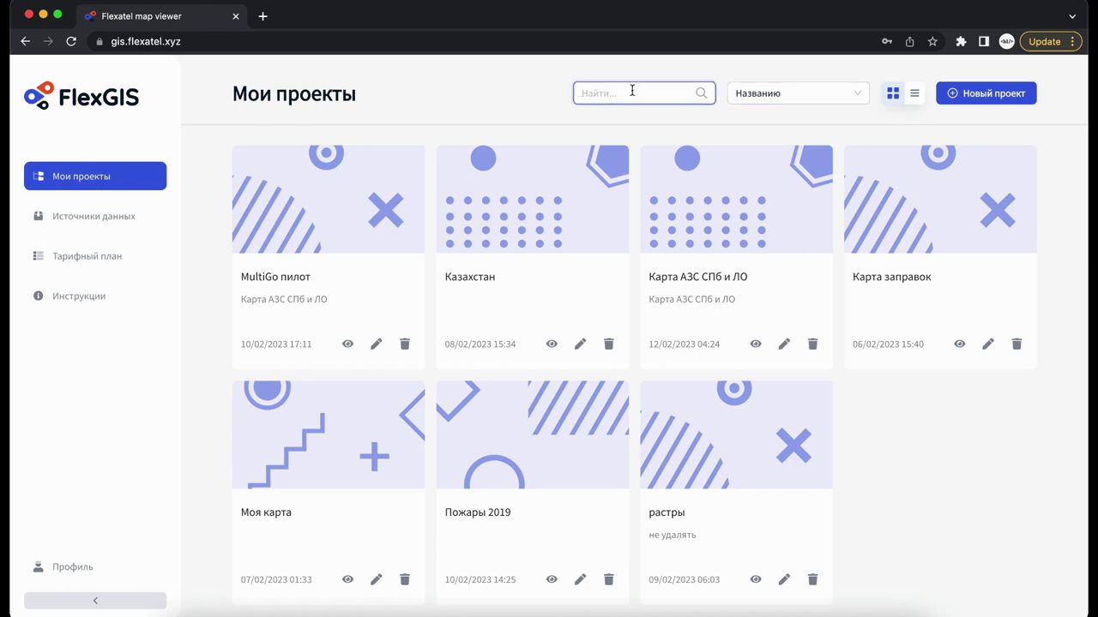
{"action": "type", "text": "пожа"}
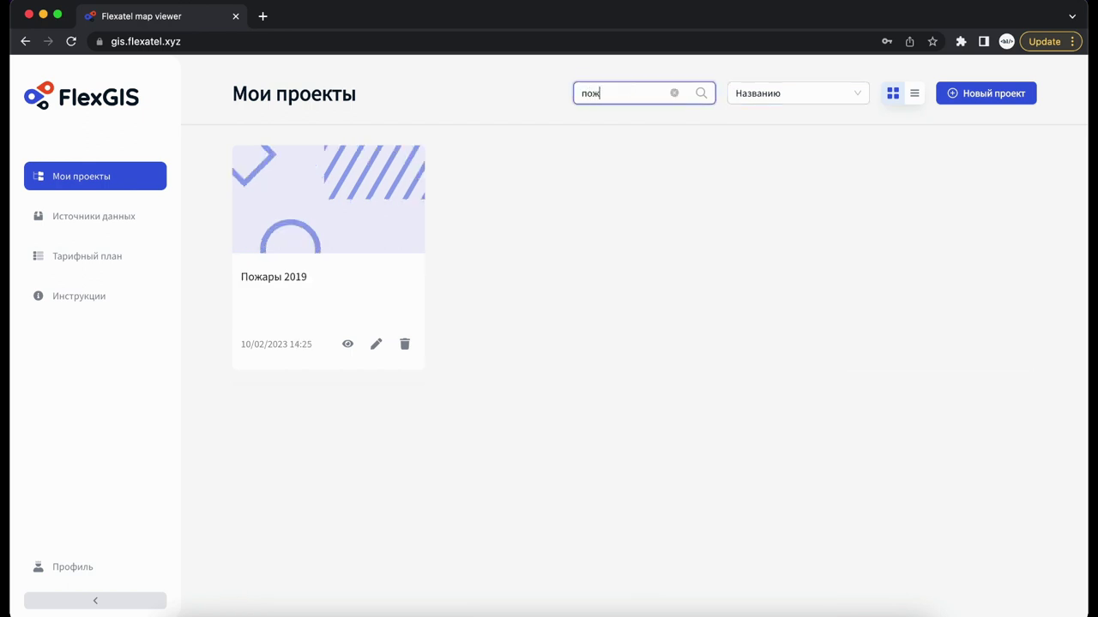
{"action": "left_click", "coordinate": [675, 94]}
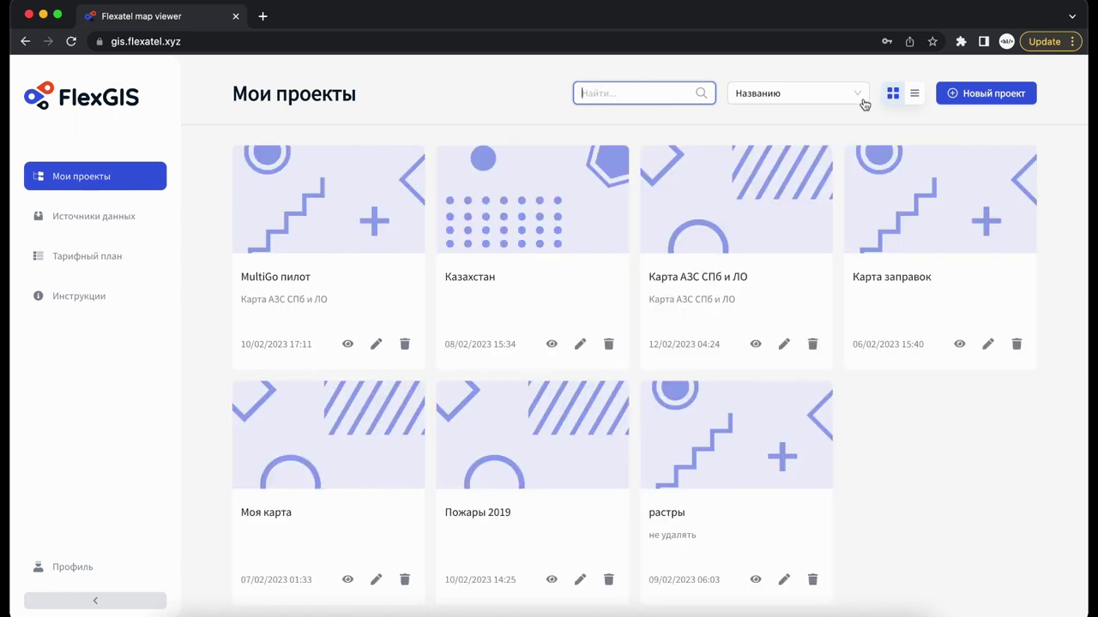
Peek at a new map project in the builder, return, and open Источники данных.
{"action": "left_click", "coordinate": [991, 102]}
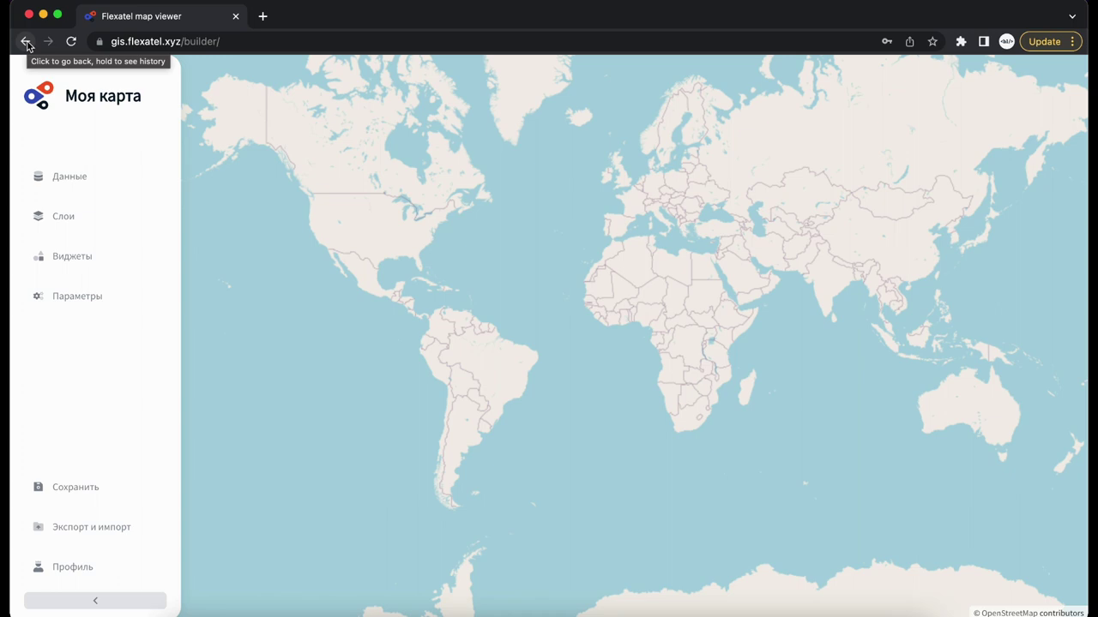
{"action": "left_click", "coordinate": [27, 42]}
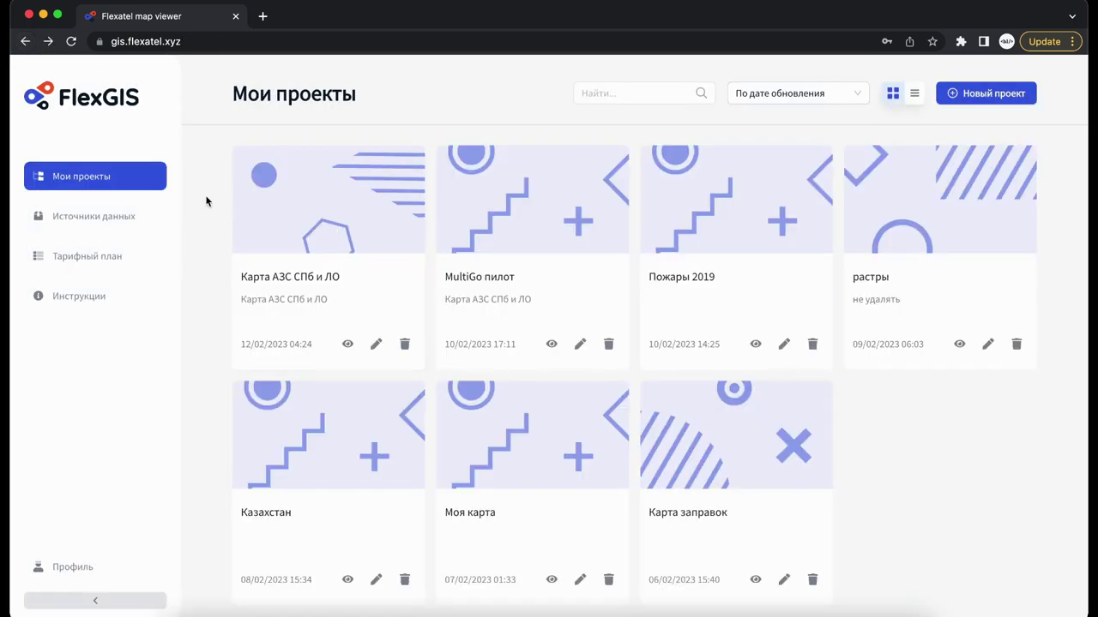
{"action": "left_click", "coordinate": [143, 216]}
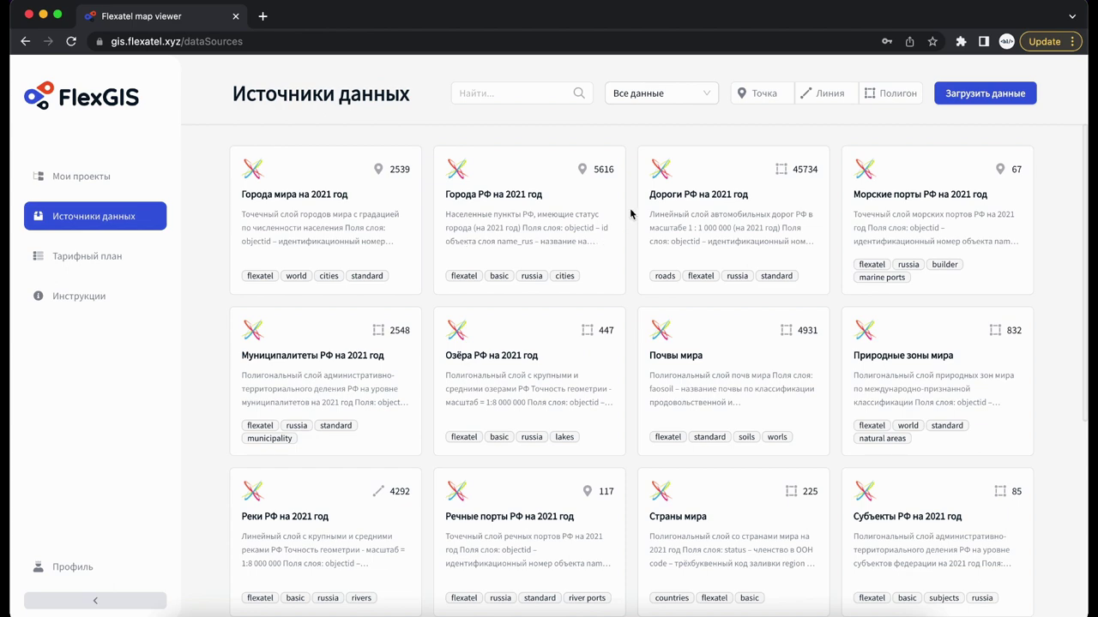
Filter data sources by owner: Мои данные, then Flexatel, then all owners again.
{"action": "scroll", "coordinate": [631, 214], "scroll_direction": "down", "scroll_amount": 5}
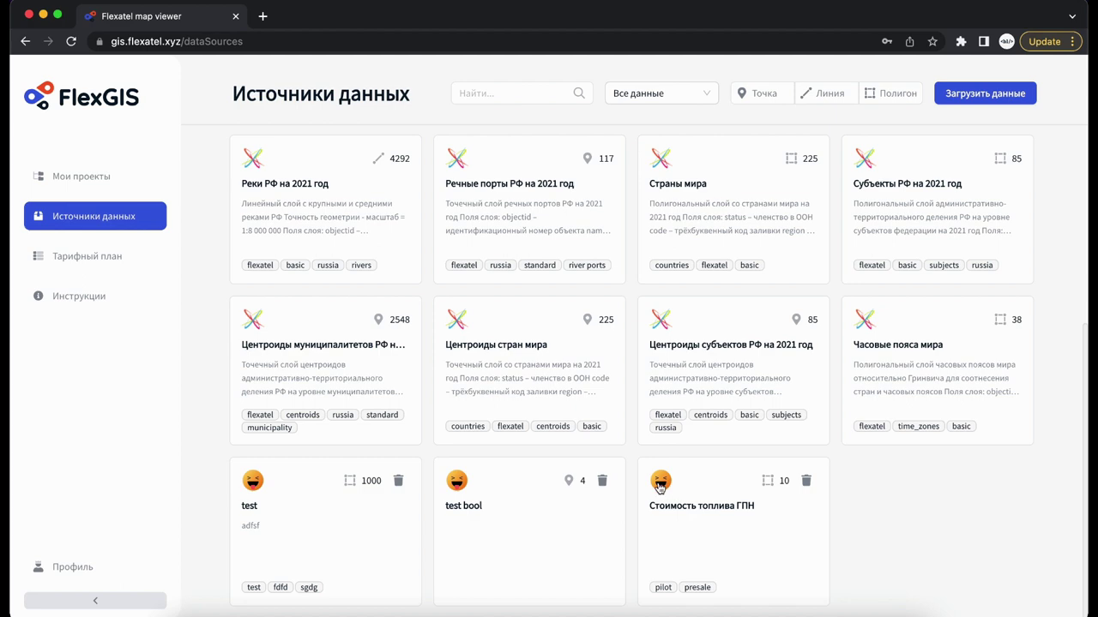
{"action": "scroll", "coordinate": [661, 487], "scroll_direction": "up", "scroll_amount": 5}
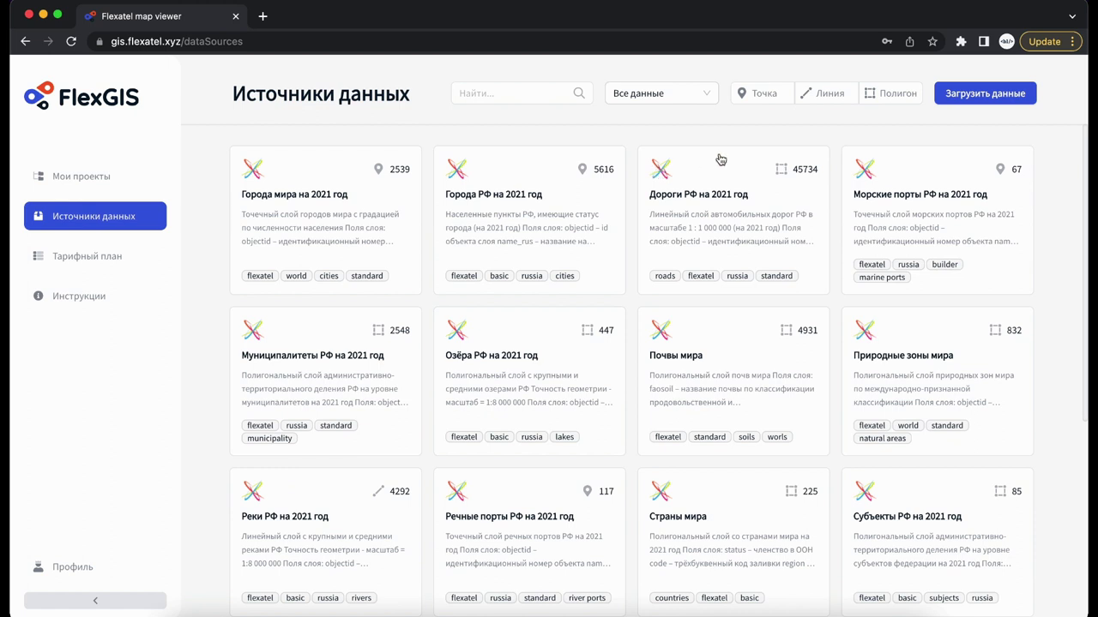
{"action": "left_click", "coordinate": [707, 96]}
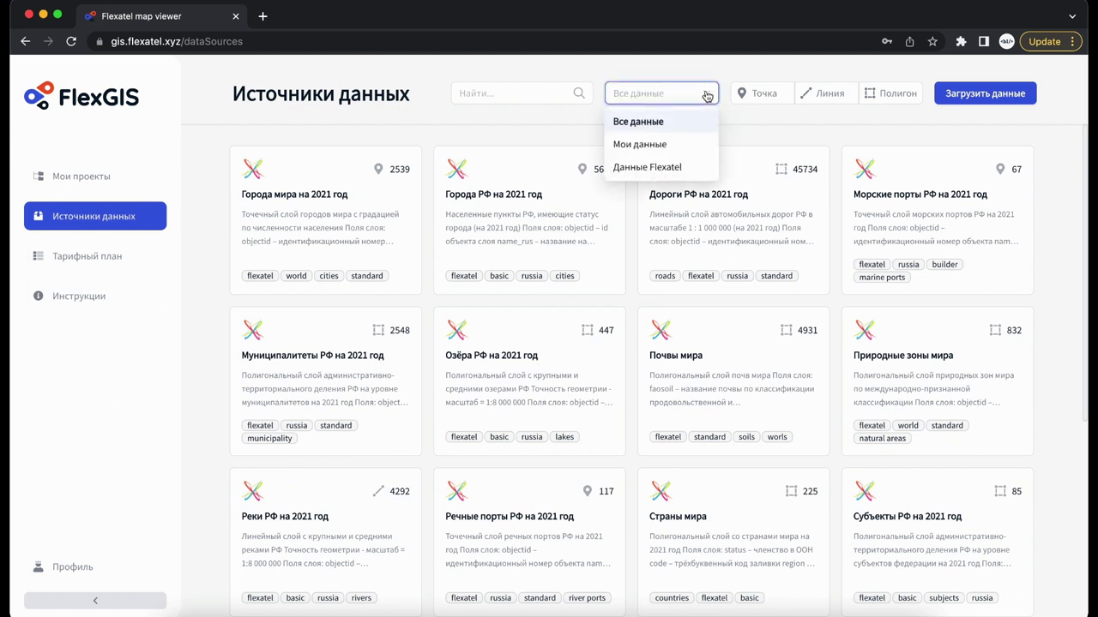
{"action": "left_click", "coordinate": [685, 146]}
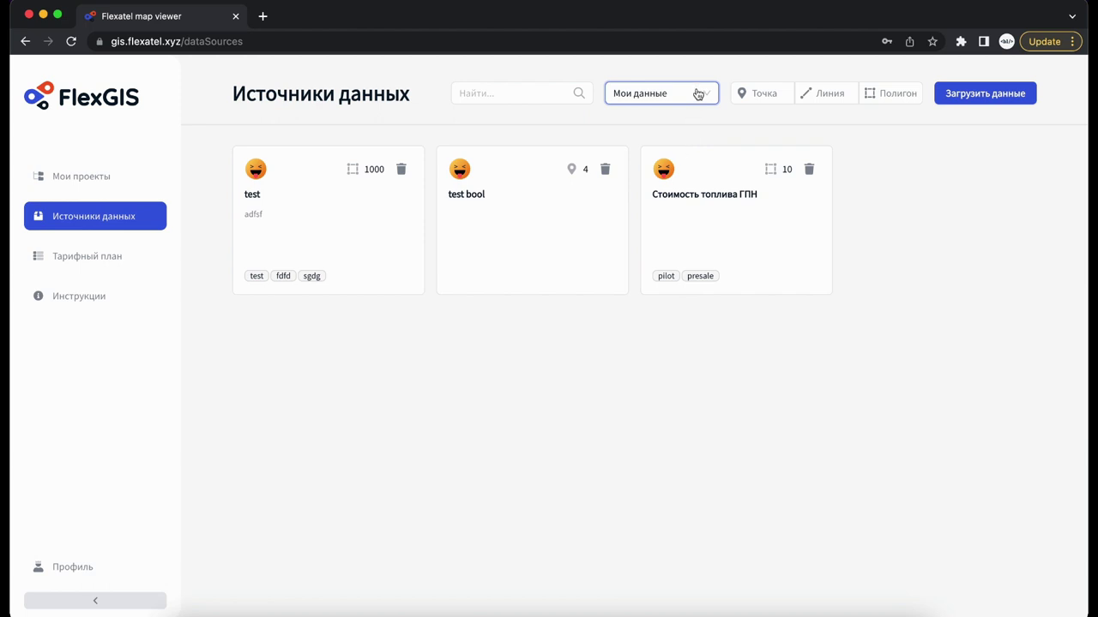
{"action": "left_click", "coordinate": [697, 94]}
{"action": "left_click", "coordinate": [655, 165]}
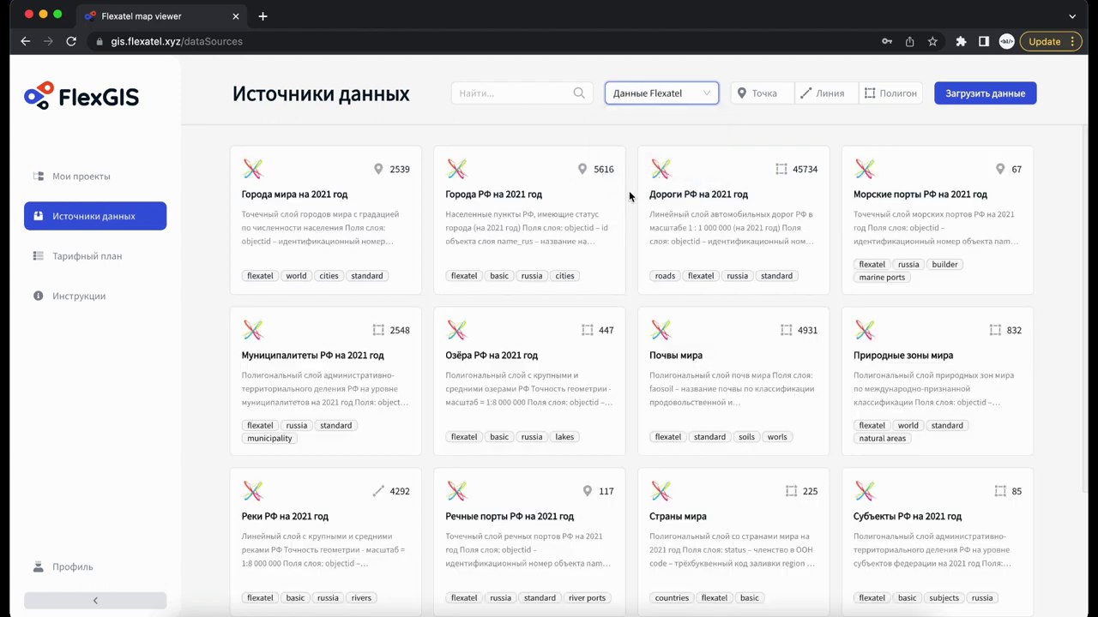
{"action": "left_click", "coordinate": [686, 101]}
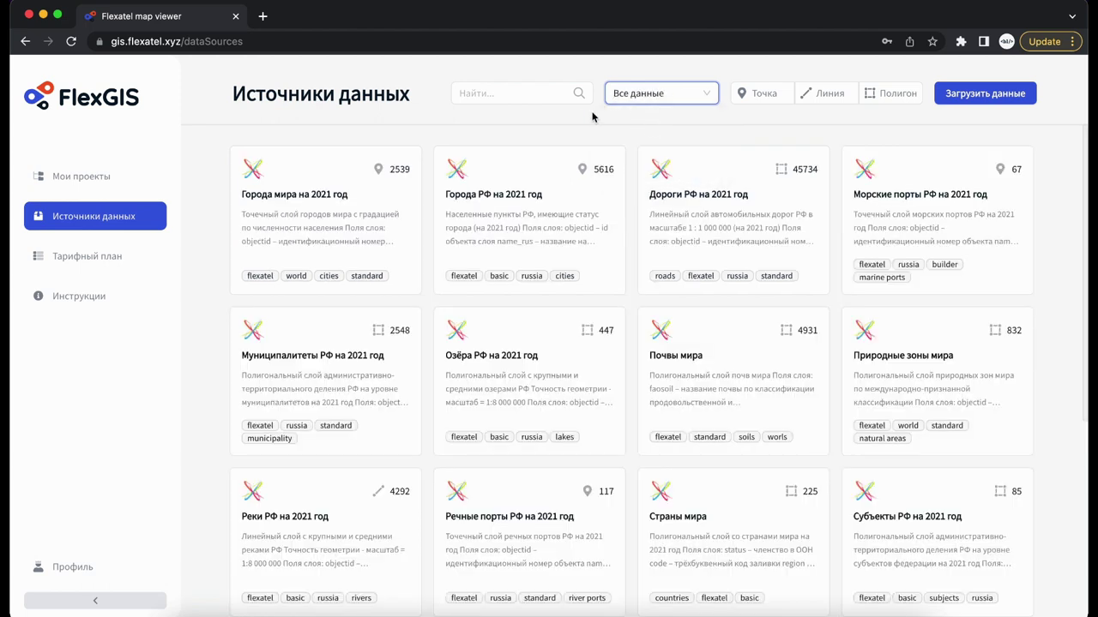
Filter the data sources to point, line, then polygon layers, and remove the geometry filter.
{"action": "left_click", "coordinate": [766, 96]}
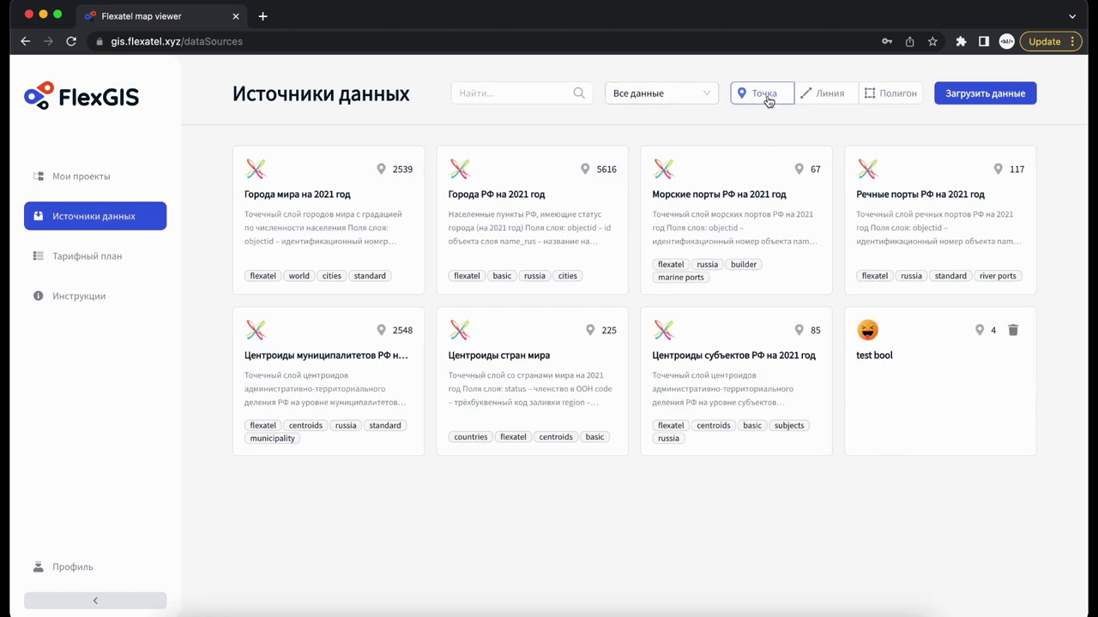
{"action": "left_click", "coordinate": [820, 98]}
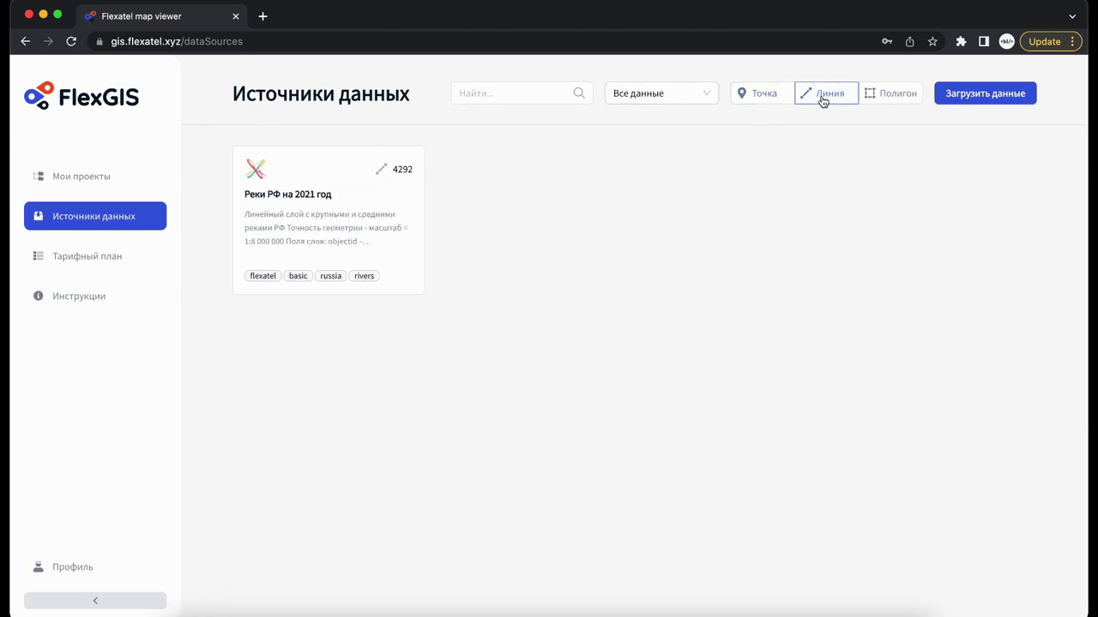
{"action": "left_click", "coordinate": [876, 99]}
{"action": "left_click", "coordinate": [877, 101]}
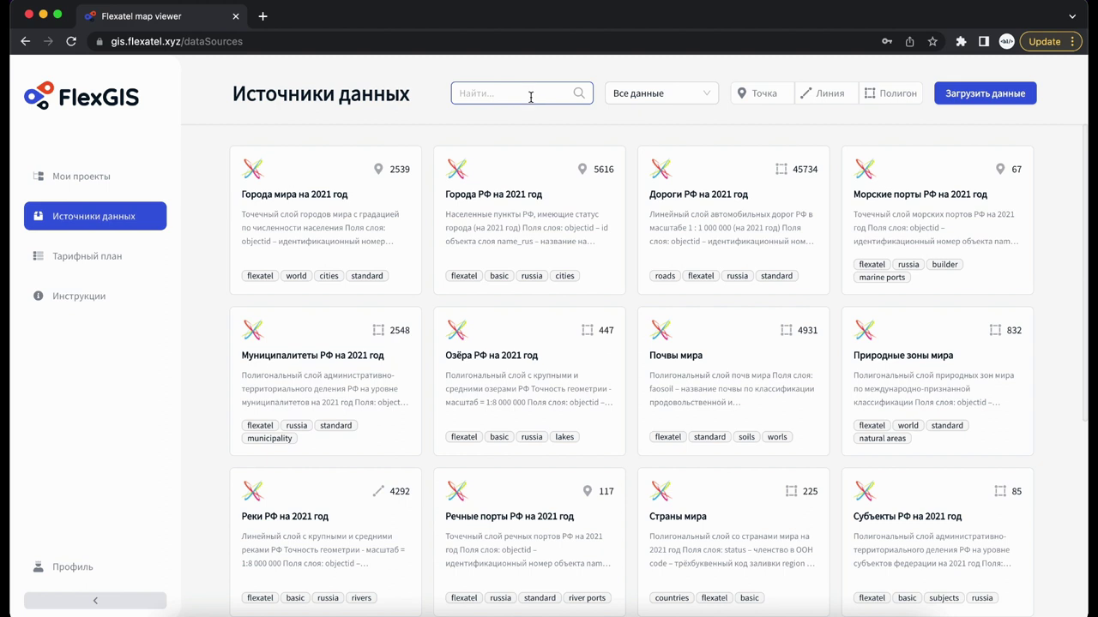
Search the data sources for 'basic', then clear the search.
{"action": "left_click", "coordinate": [528, 93]}
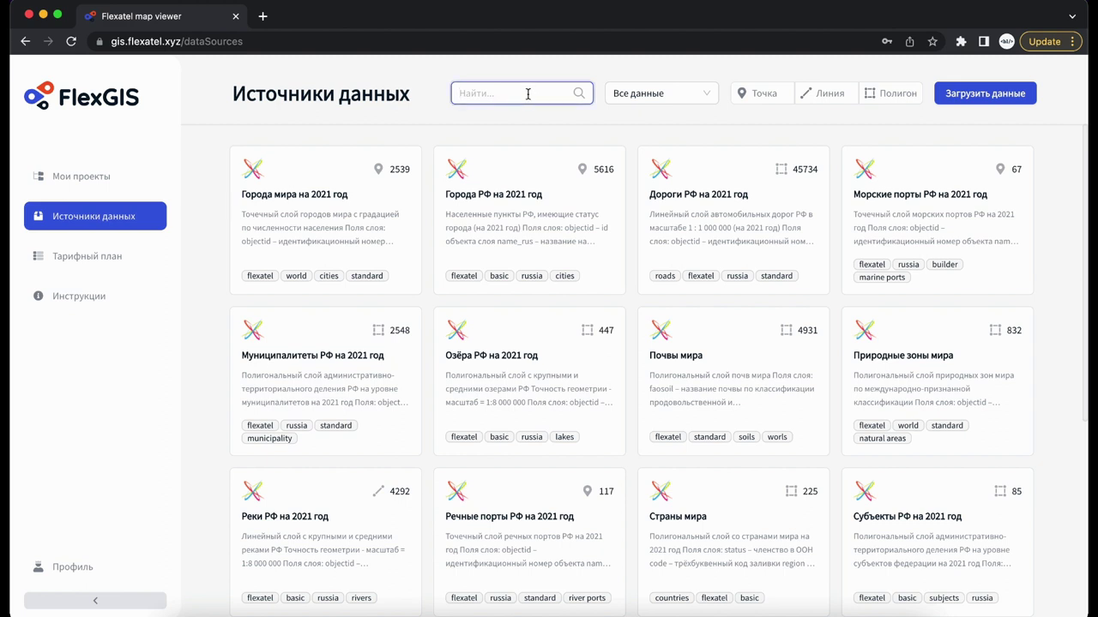
{"action": "type", "text": "basic"}
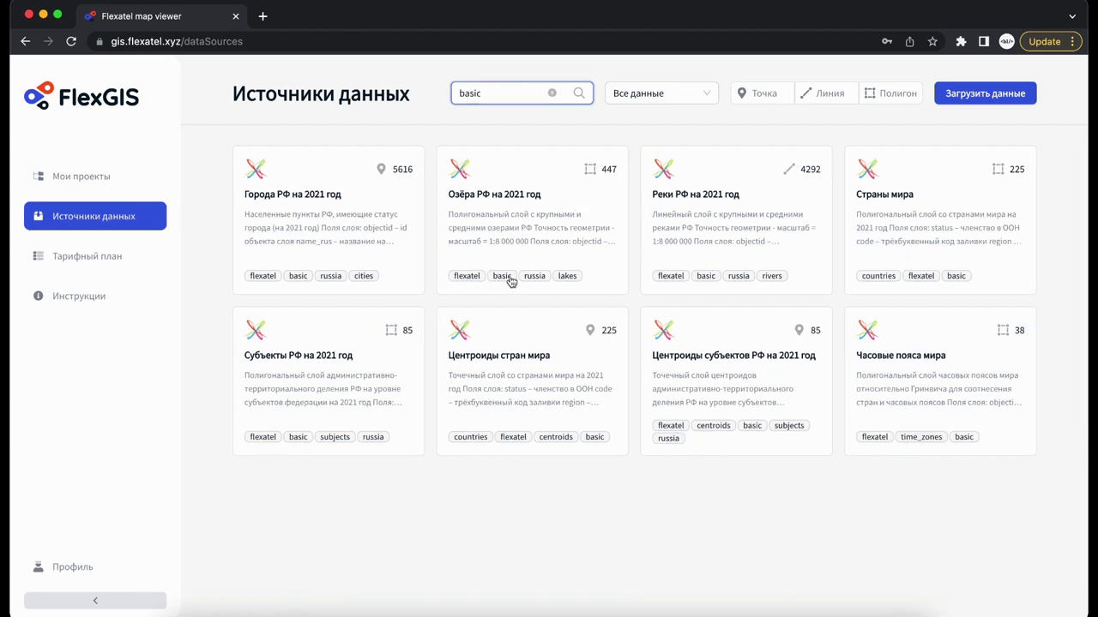
{"action": "left_click", "coordinate": [553, 94]}
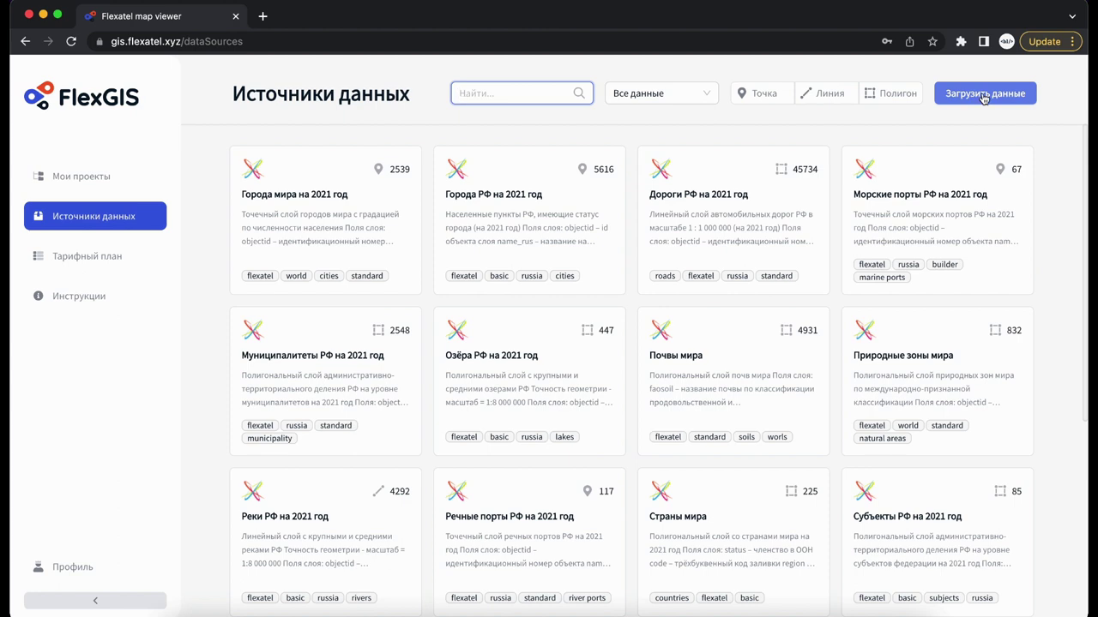
Add africa_soils.geojson from the desktop to a new Загрузить данные form.
{"action": "left_click", "coordinate": [983, 96]}
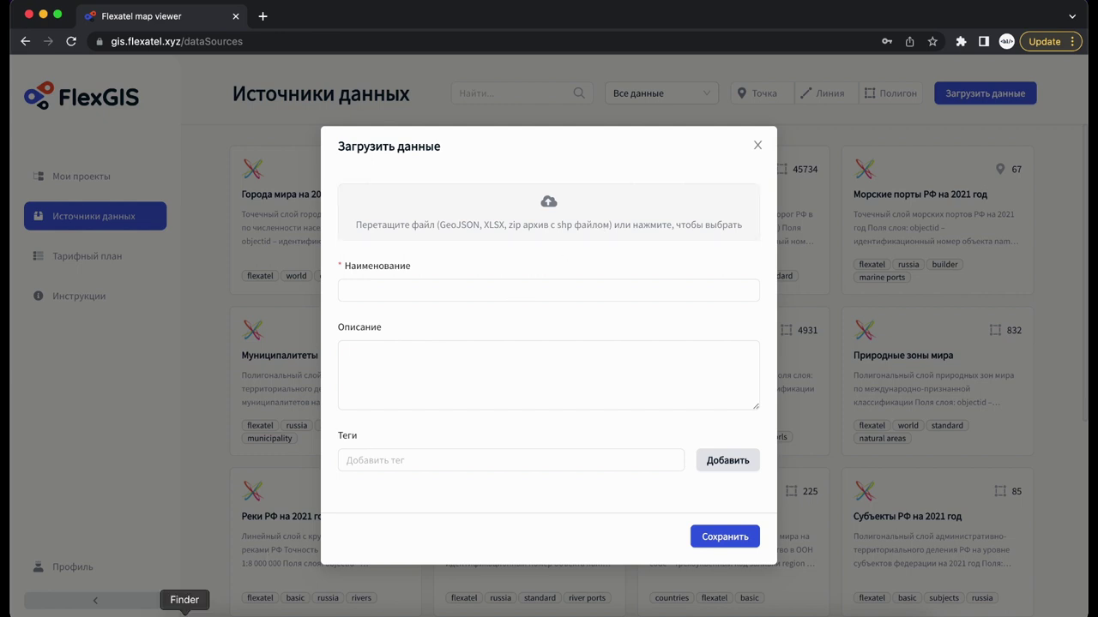
{"action": "left_click", "coordinate": [184, 612]}
{"action": "left_click", "coordinate": [825, 155]}
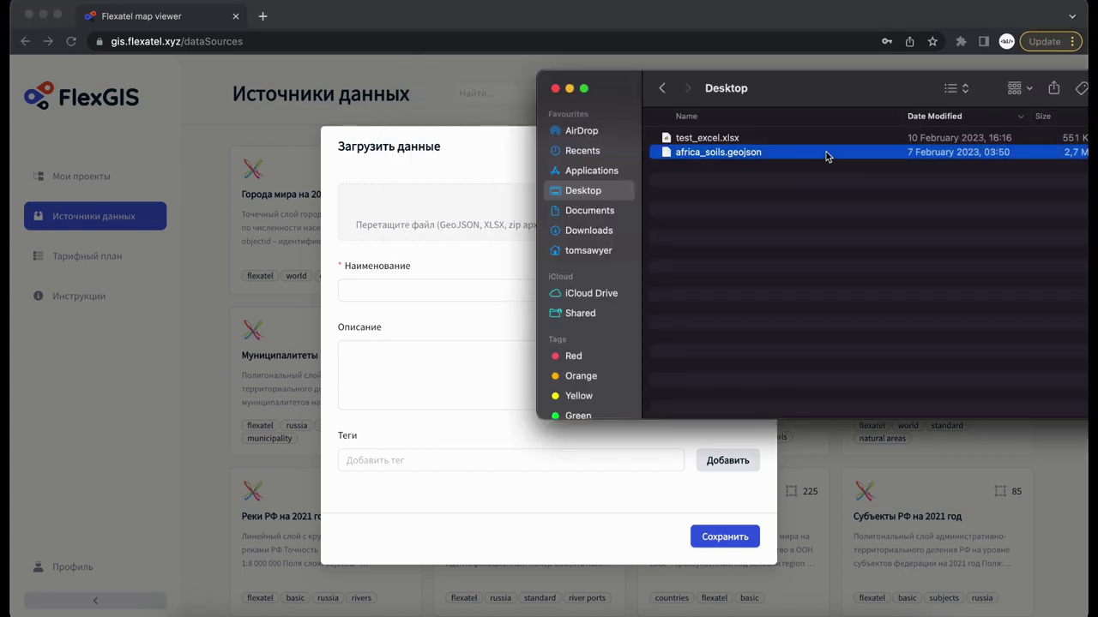
{"action": "left_click_drag", "start_coordinate": [825, 154], "coordinate": [477, 214]}
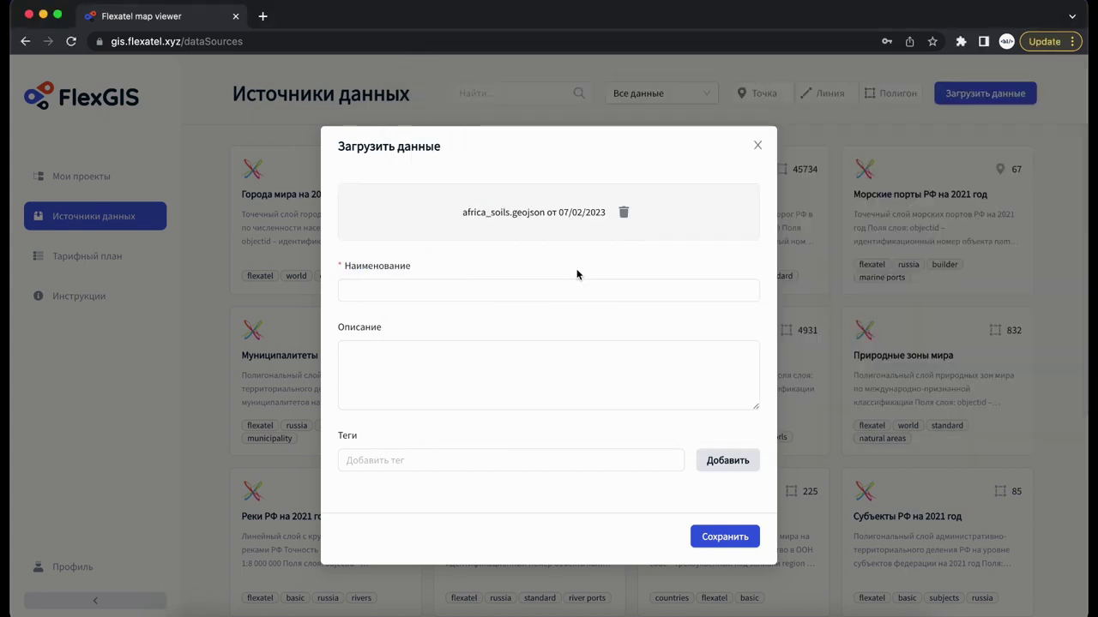
Name the data source 'test' with the description 'описание'.
{"action": "left_click", "coordinate": [489, 299]}
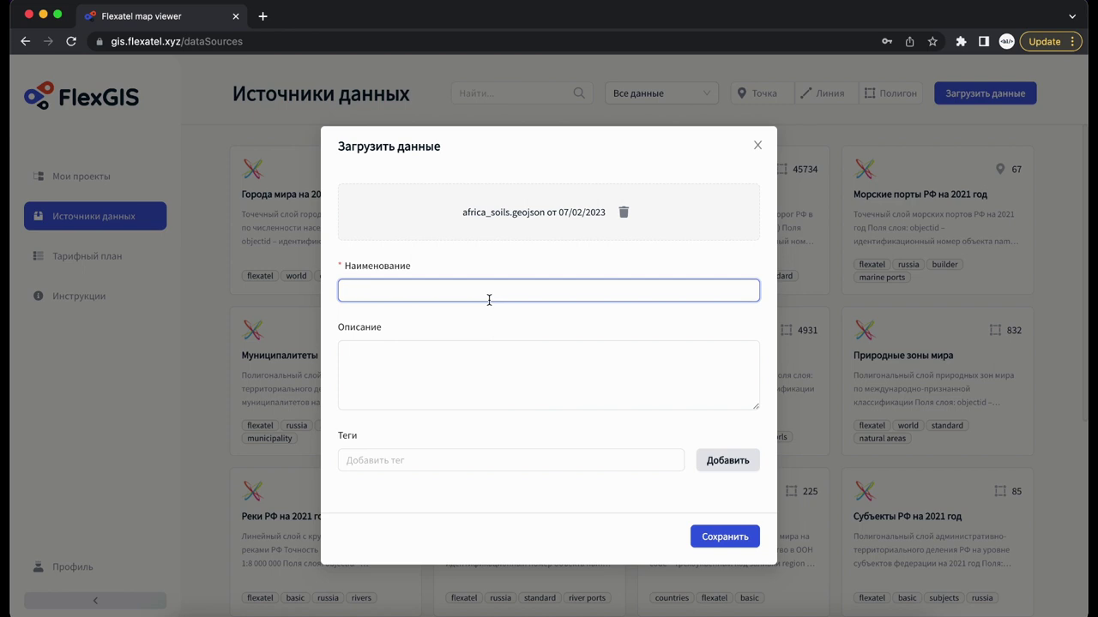
{"action": "type", "text": "test"}
{"action": "left_click", "coordinate": [403, 369]}
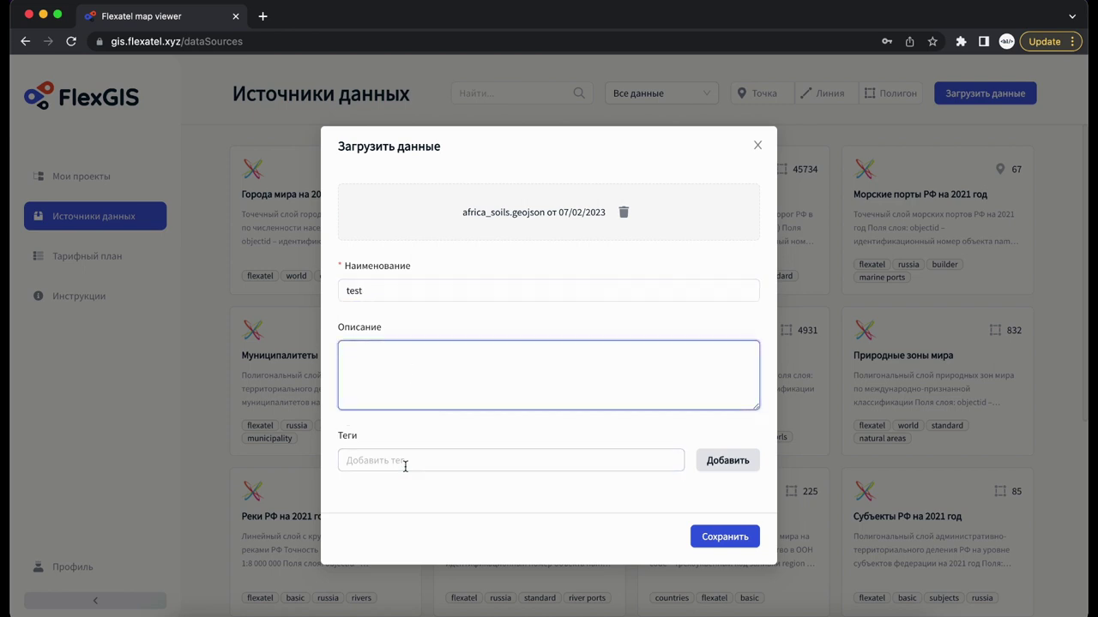
{"action": "left_click", "coordinate": [445, 460]}
{"action": "left_click", "coordinate": [454, 353]}
{"action": "type", "text": "описание"}
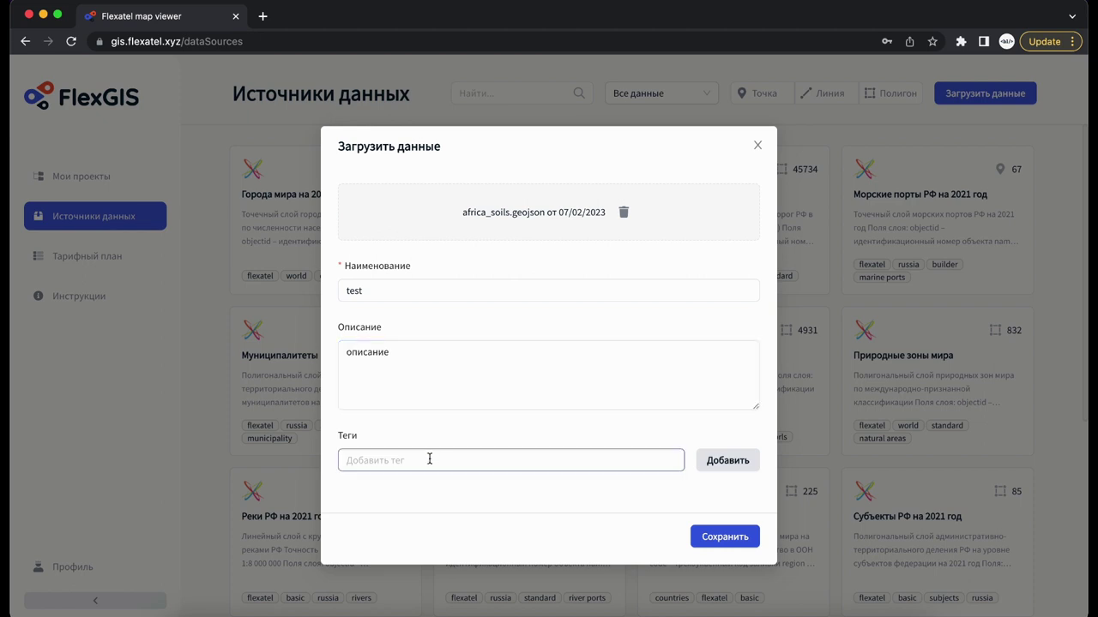
Tag it test and del, save it, and dismiss the 1000-objects-saved message.
{"action": "left_click", "coordinate": [428, 461]}
{"action": "type", "text": "test"}
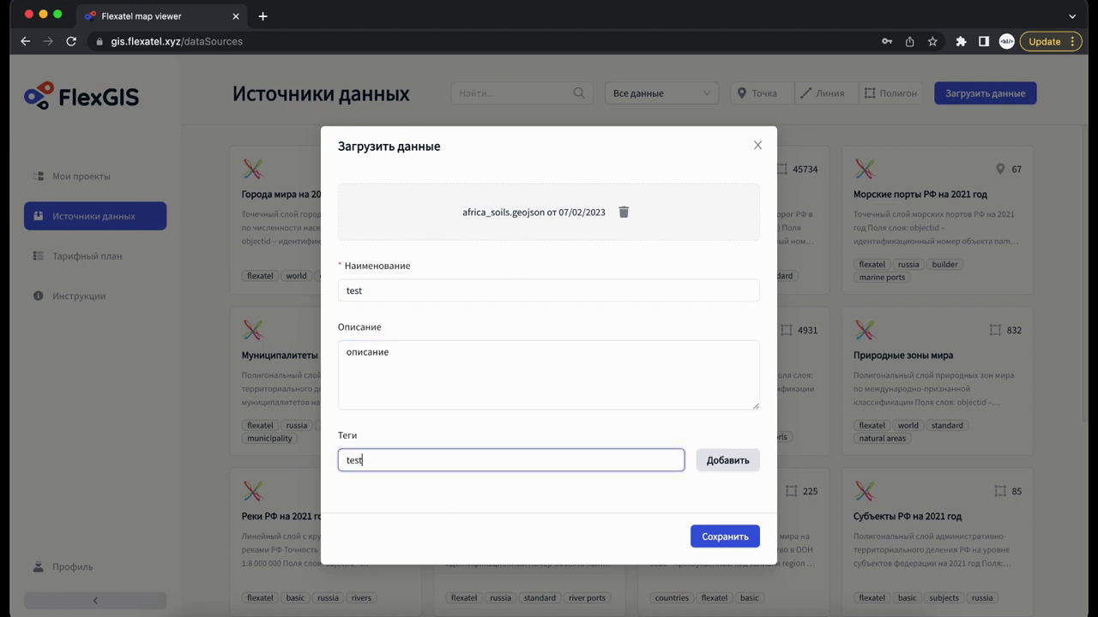
{"action": "key", "text": "Return"}
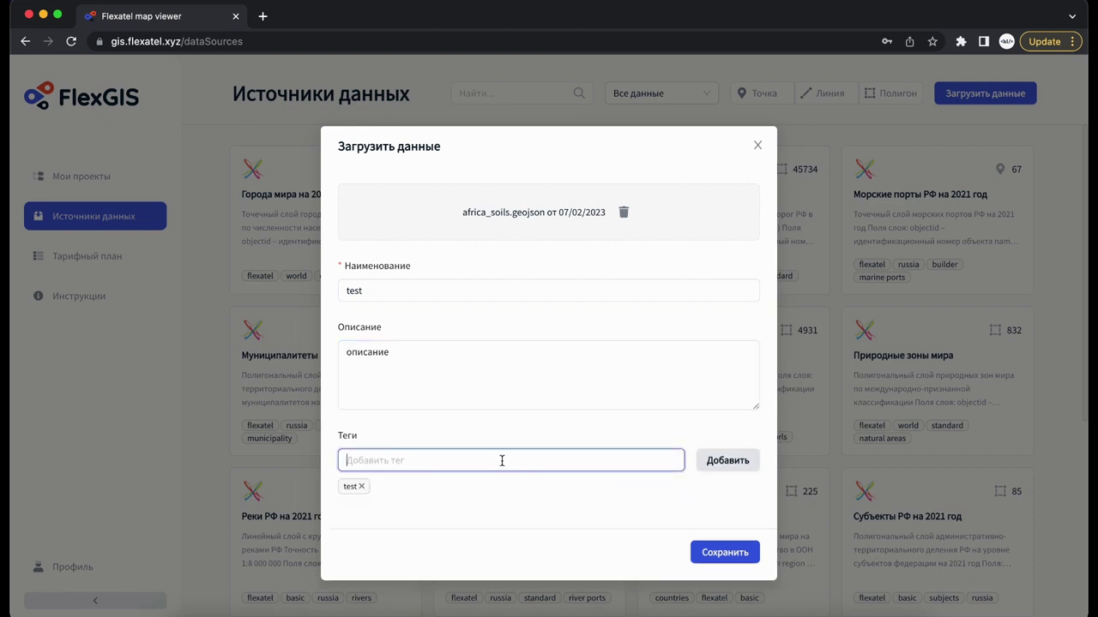
{"action": "left_click", "coordinate": [502, 458]}
{"action": "type", "text": "del"}
{"action": "key", "text": "Return"}
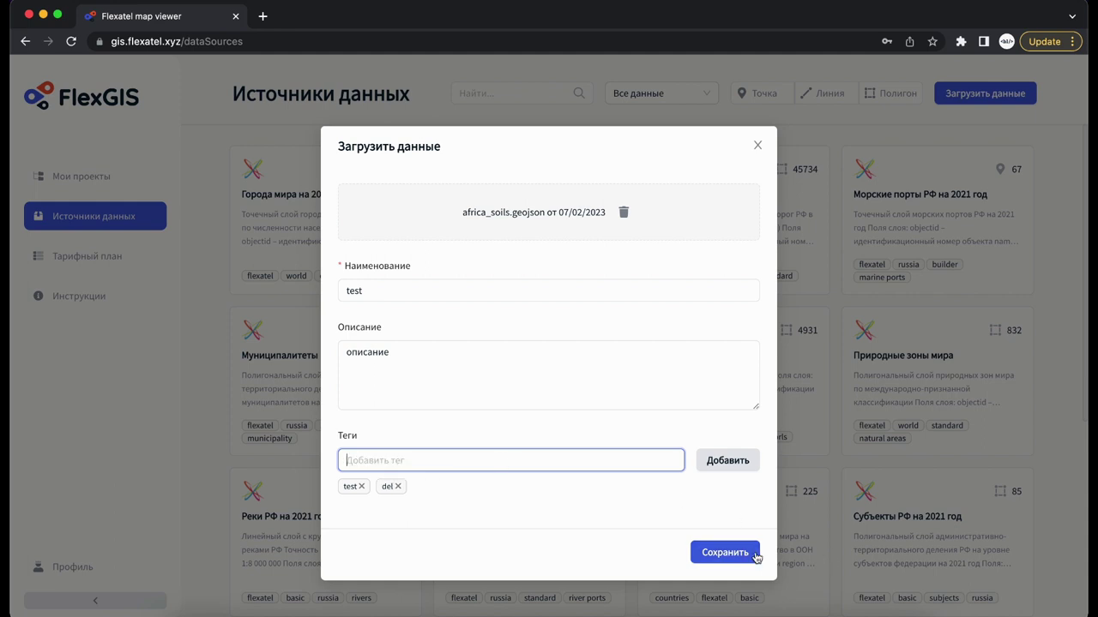
{"action": "left_click", "coordinate": [738, 555]}
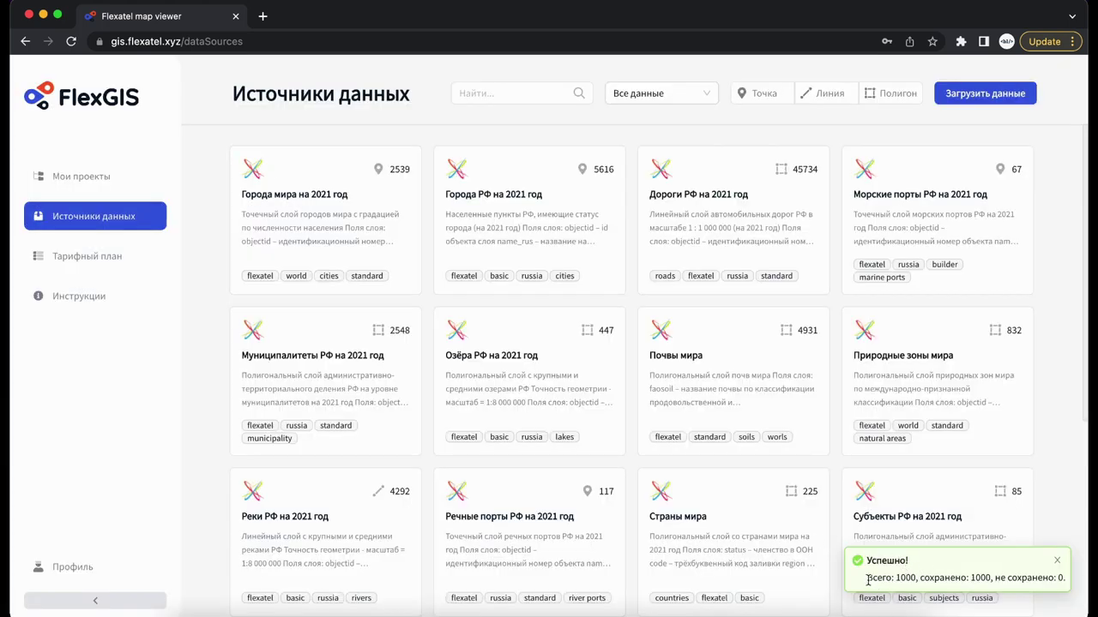
{"action": "left_click_drag", "start_coordinate": [868, 579], "coordinate": [981, 579]}
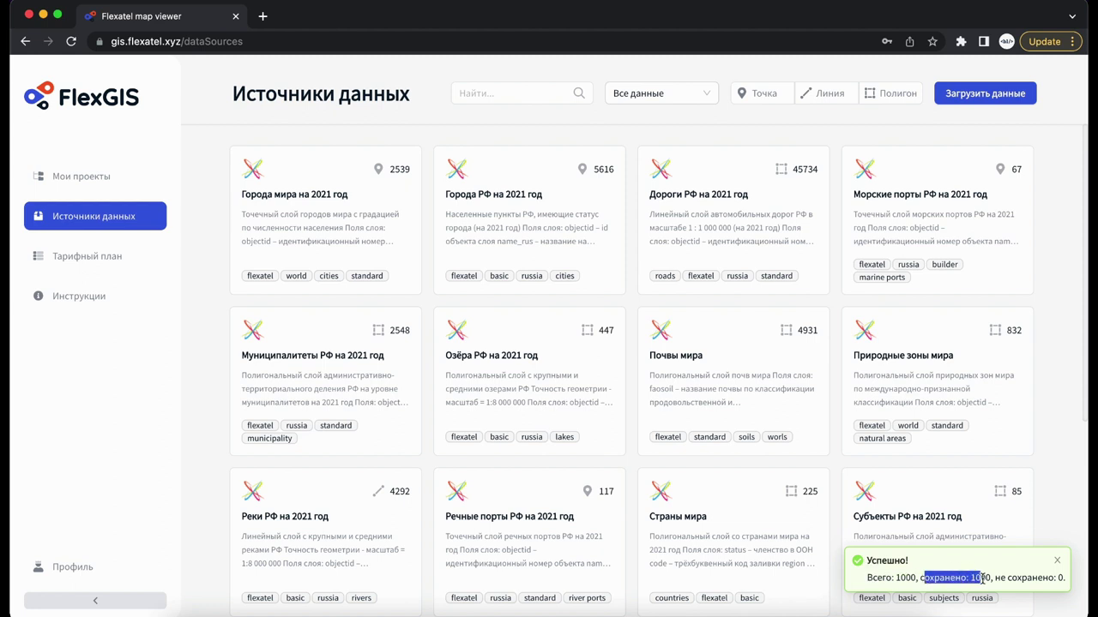
{"action": "left_click", "coordinate": [1058, 561]}
Filter to Мои данные, delete the test source described 'описание', and reopen the upload form.
{"action": "left_click", "coordinate": [693, 92]}
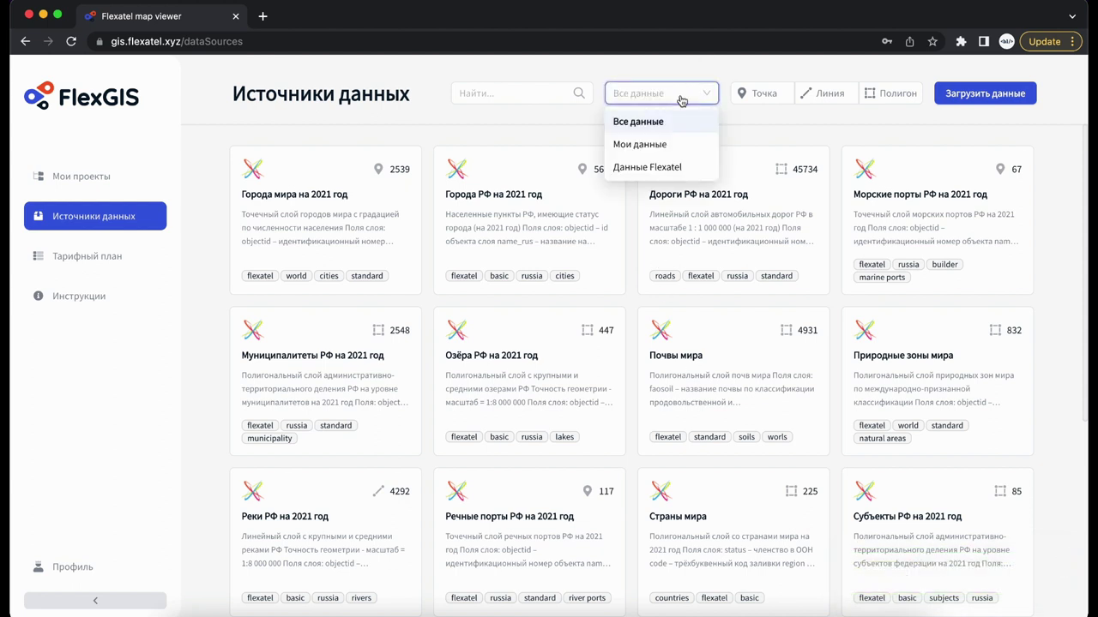
{"action": "left_click", "coordinate": [677, 147]}
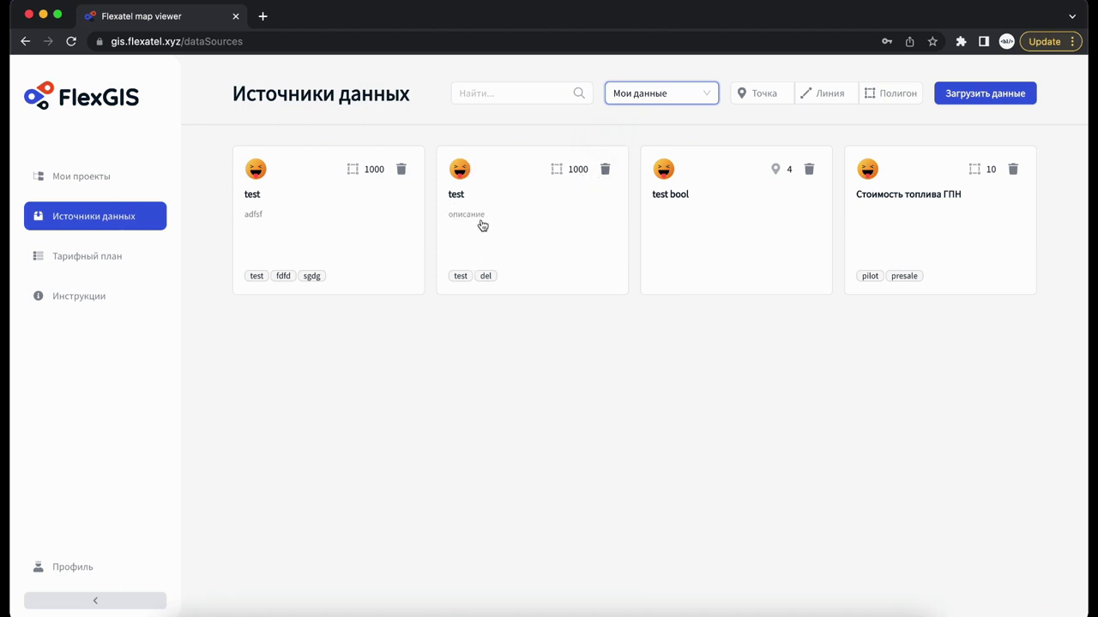
{"action": "left_click", "coordinate": [605, 169]}
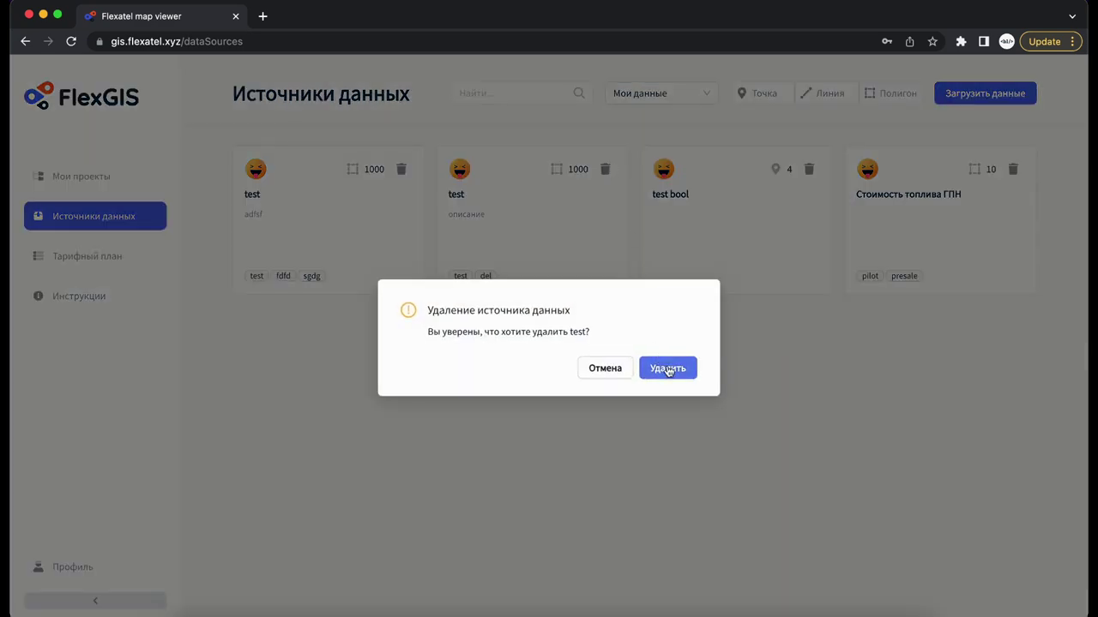
{"action": "left_click", "coordinate": [666, 368]}
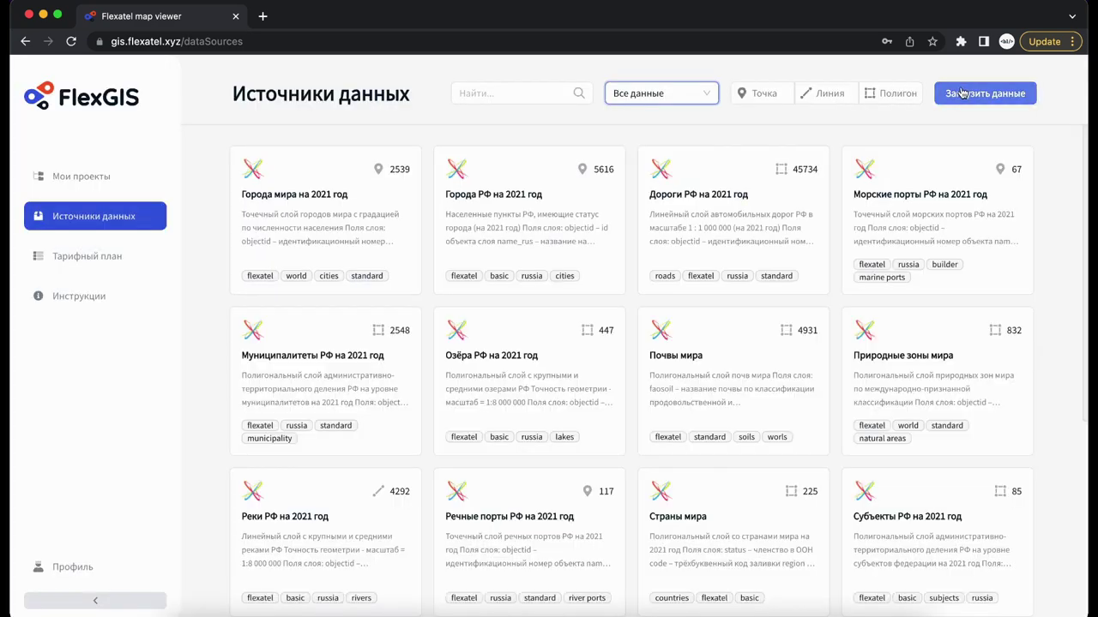
{"action": "left_click", "coordinate": [984, 93]}
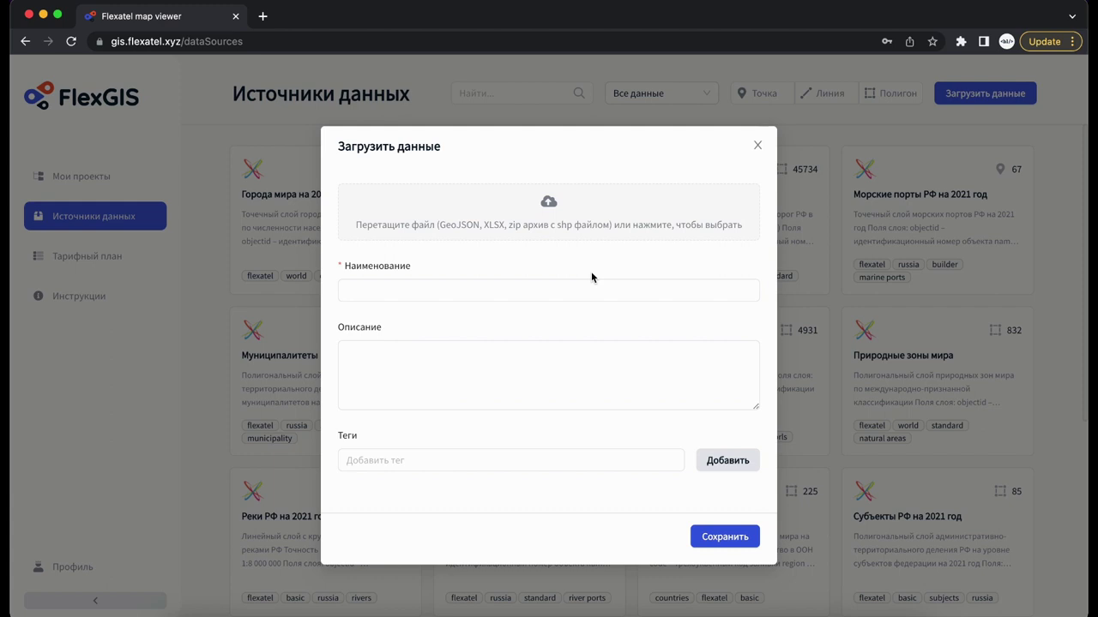
Add test_excel.xlsx from the desktop to the upload form.
{"action": "left_click", "coordinate": [185, 609]}
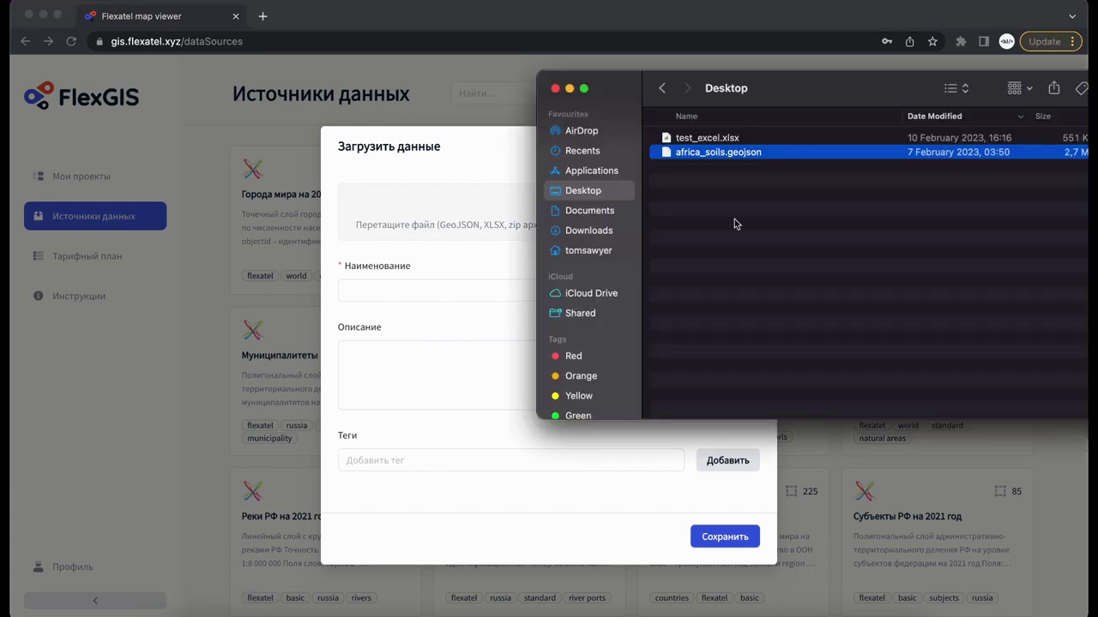
{"action": "left_click", "coordinate": [789, 140]}
{"action": "left_click_drag", "start_coordinate": [831, 140], "coordinate": [453, 222]}
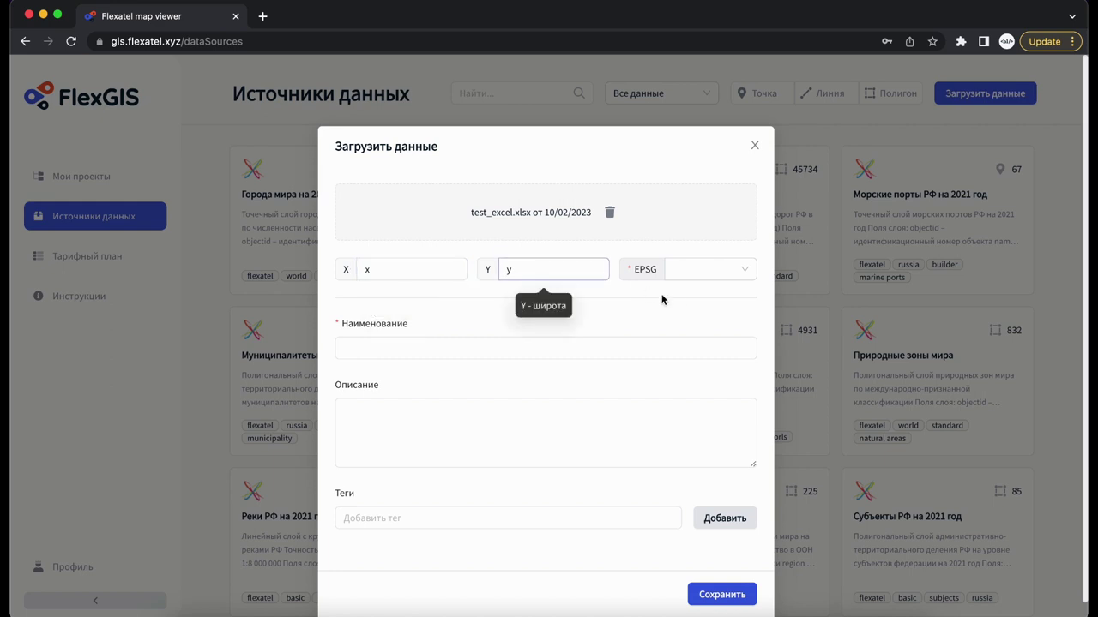
Browse the EPSG list and the name, description and tag fields, then close the form unsaved.
{"action": "left_click", "coordinate": [749, 275]}
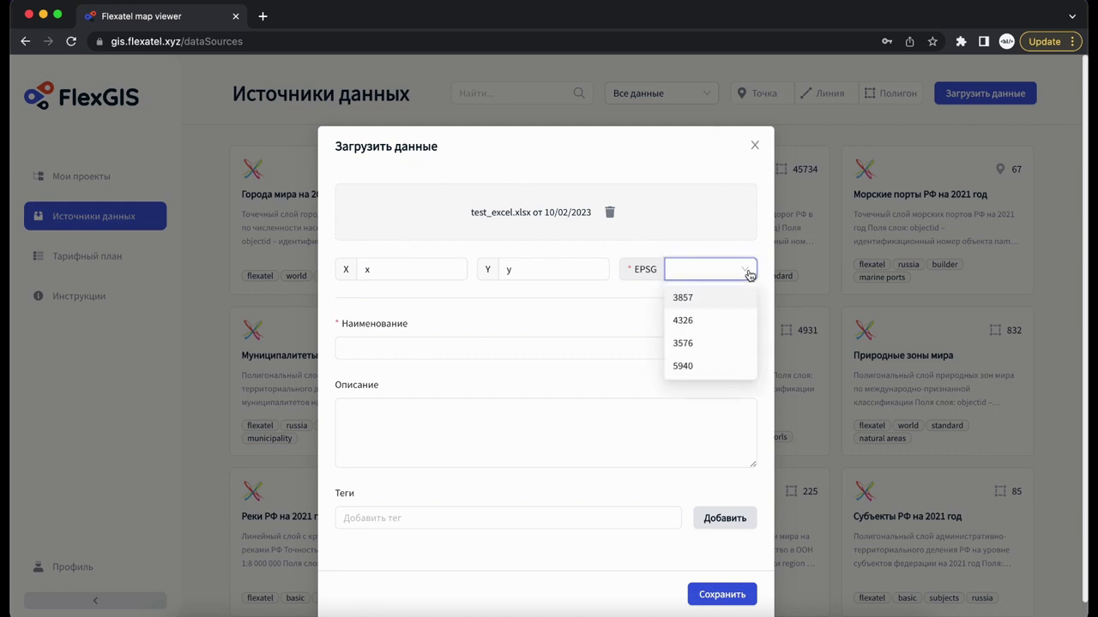
{"action": "left_click", "coordinate": [749, 275]}
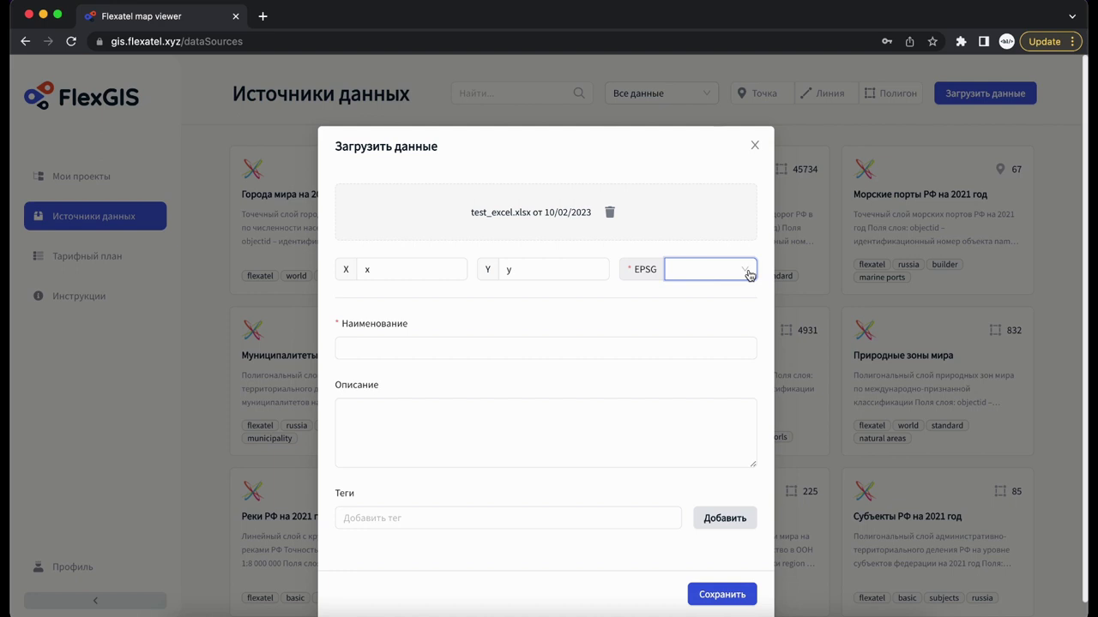
{"action": "left_click", "coordinate": [748, 273]}
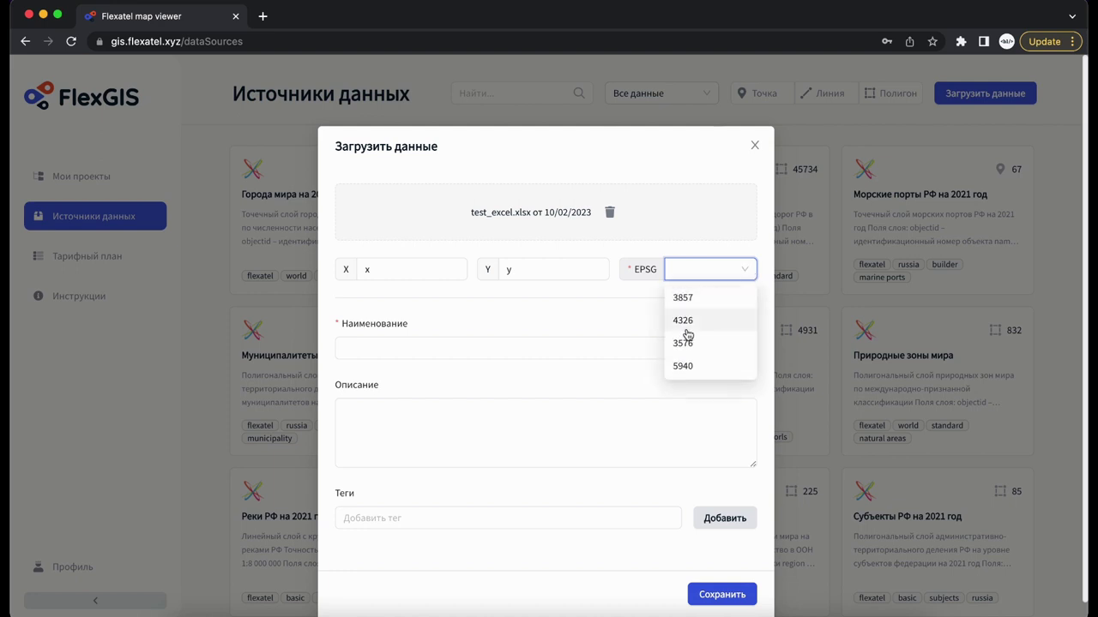
{"action": "left_click", "coordinate": [507, 350]}
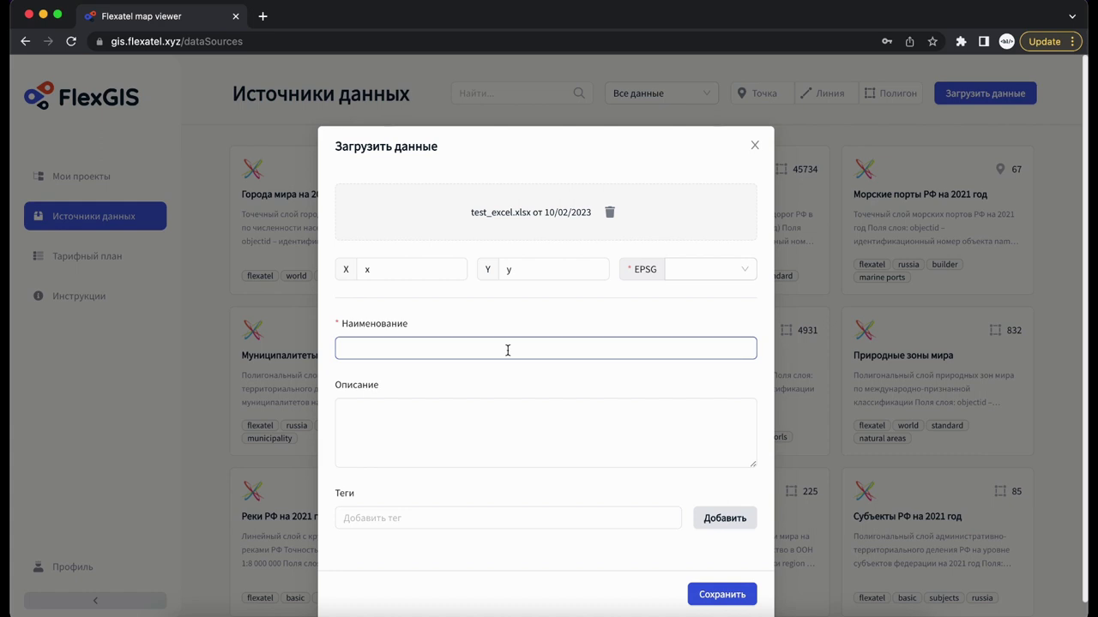
{"action": "left_click", "coordinate": [477, 405]}
{"action": "left_click", "coordinate": [429, 518]}
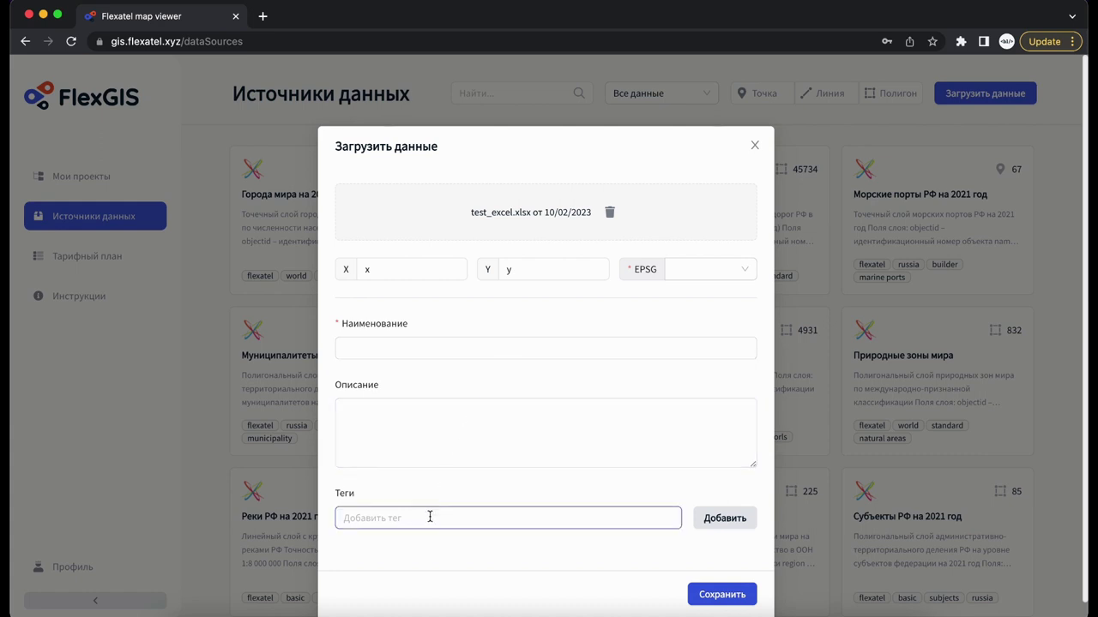
{"action": "left_click", "coordinate": [747, 148]}
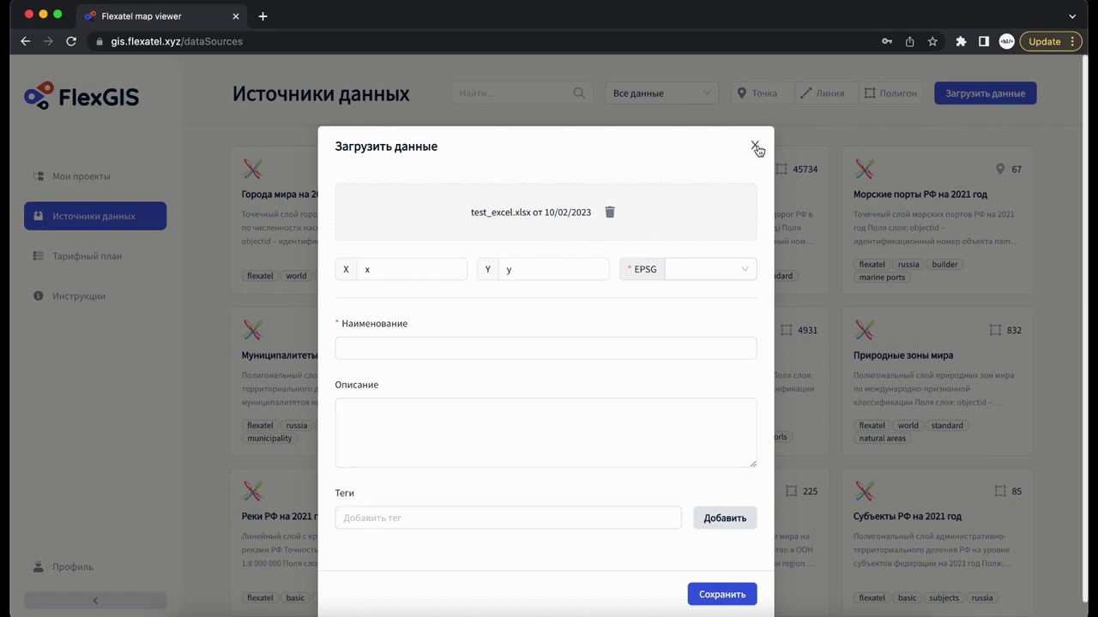
{"action": "left_click", "coordinate": [755, 148]}
Compare the Базовый and Стандартный tariff plans with the За 30 дней payment period kept.
{"action": "left_click", "coordinate": [135, 257]}
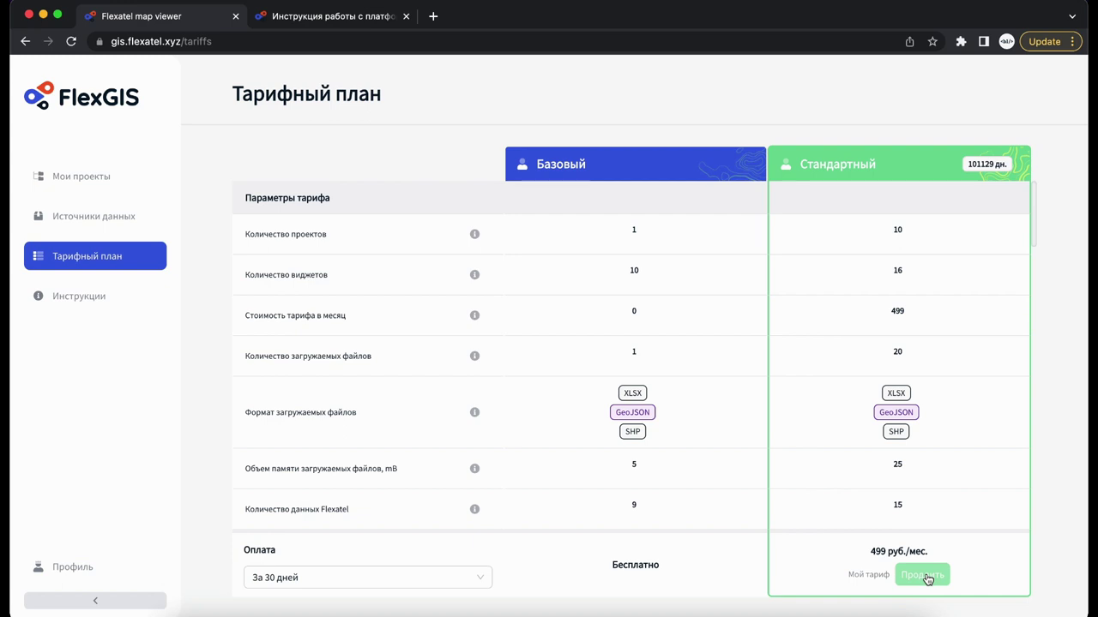
{"action": "left_click", "coordinate": [479, 585]}
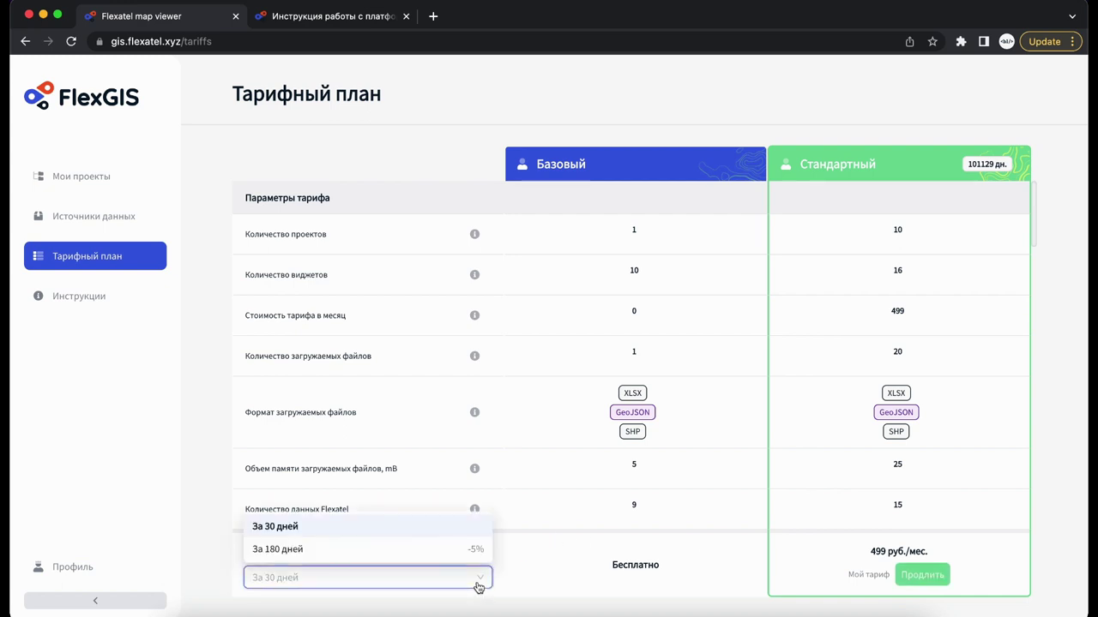
{"action": "left_click", "coordinate": [478, 585]}
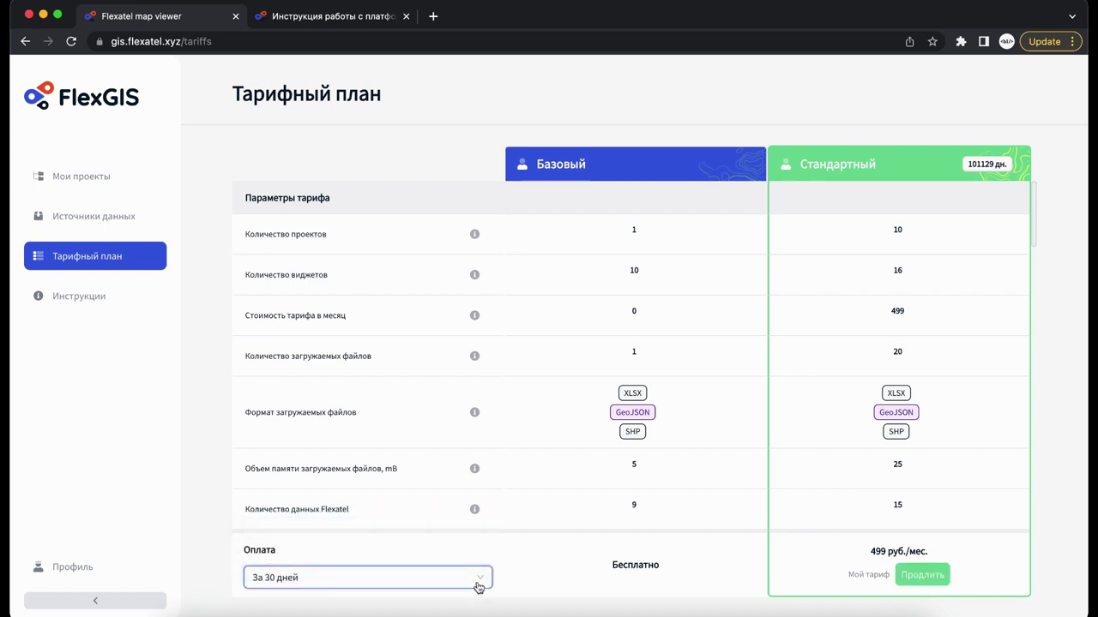
{"action": "scroll", "coordinate": [539, 336], "scroll_direction": "down", "scroll_amount": 20}
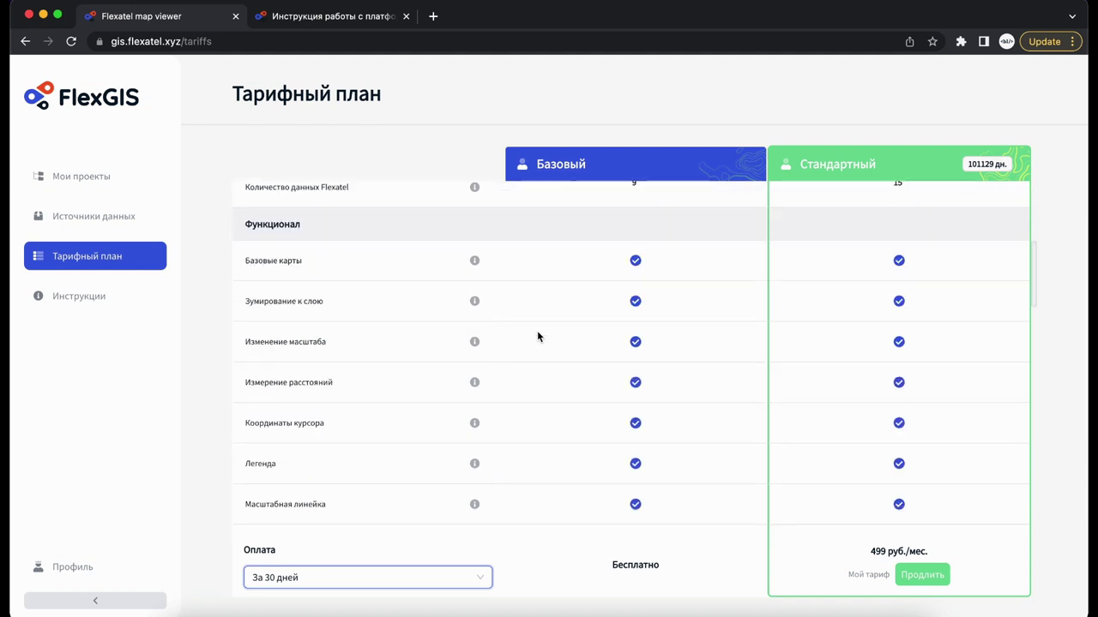
{"action": "scroll", "coordinate": [537, 336], "scroll_direction": "down", "scroll_amount": 1}
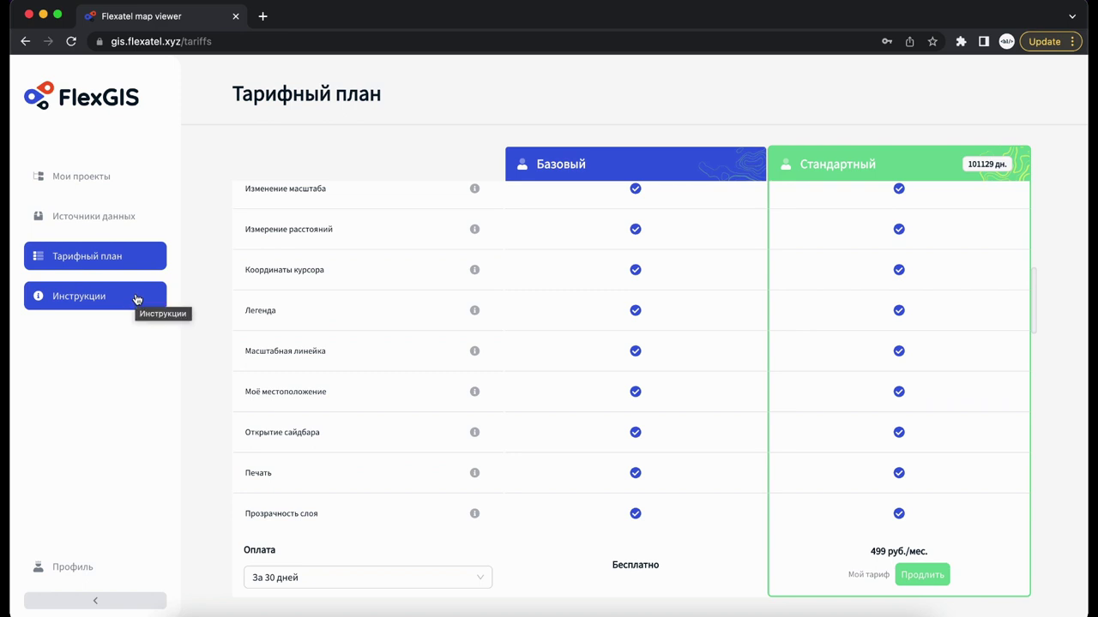
Open the Инструкции in a new tab and expand the Виджеты and Параметры отображения слоя sections.
{"action": "left_click", "coordinate": [135, 298]}
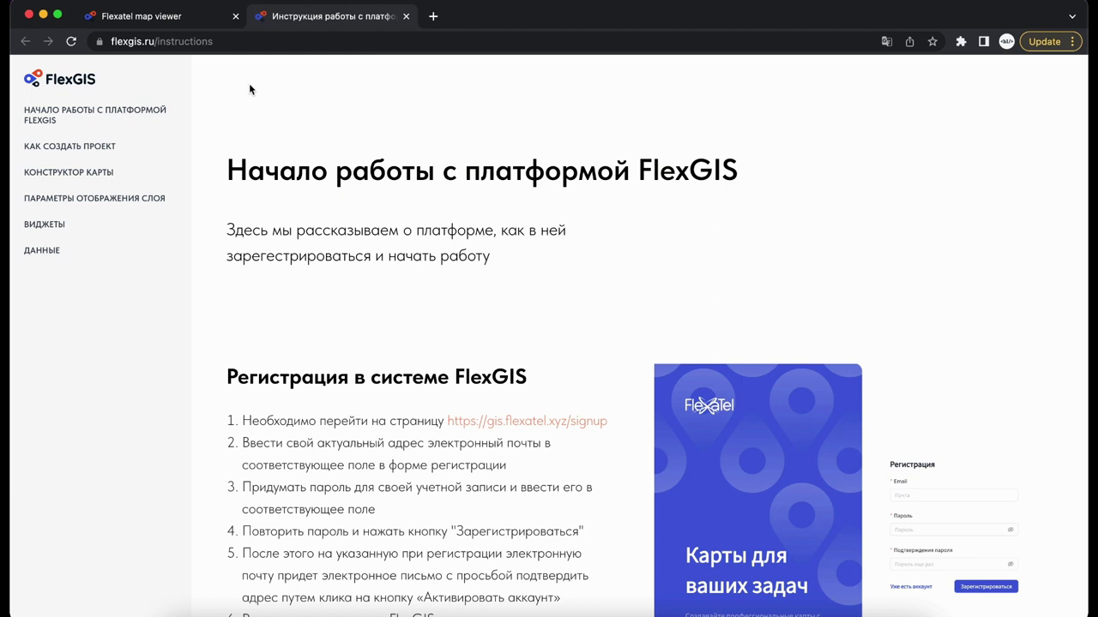
{"action": "left_click", "coordinate": [47, 226]}
{"action": "scroll", "coordinate": [77, 354], "scroll_direction": "down", "scroll_amount": 1}
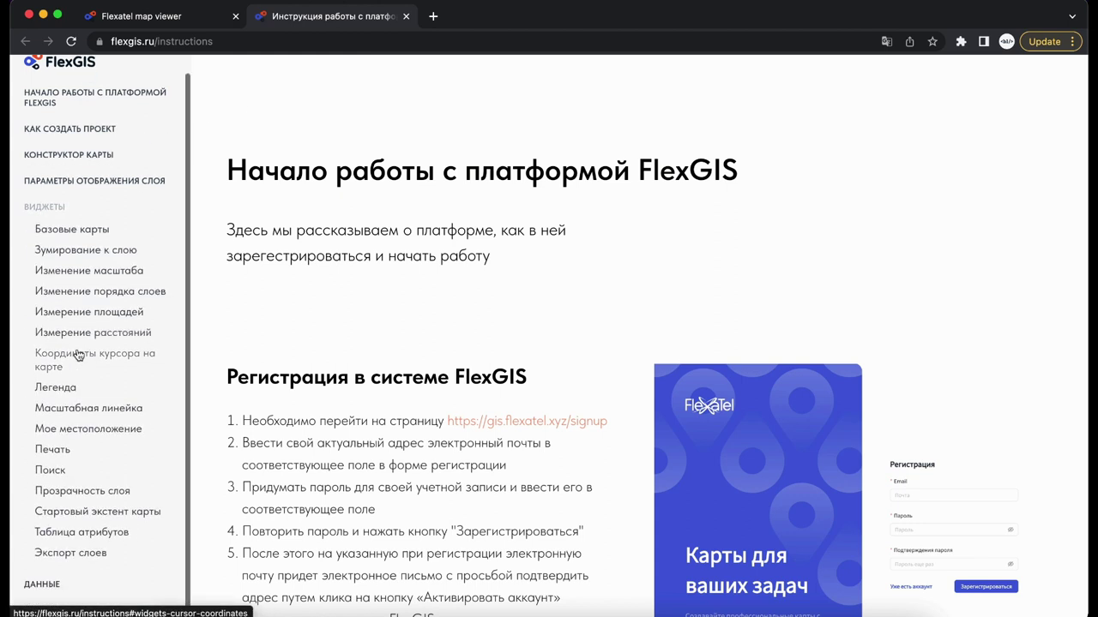
{"action": "scroll", "coordinate": [38, 584], "scroll_direction": "down", "scroll_amount": 1}
{"action": "scroll", "coordinate": [38, 584], "scroll_direction": "down", "scroll_amount": 5}
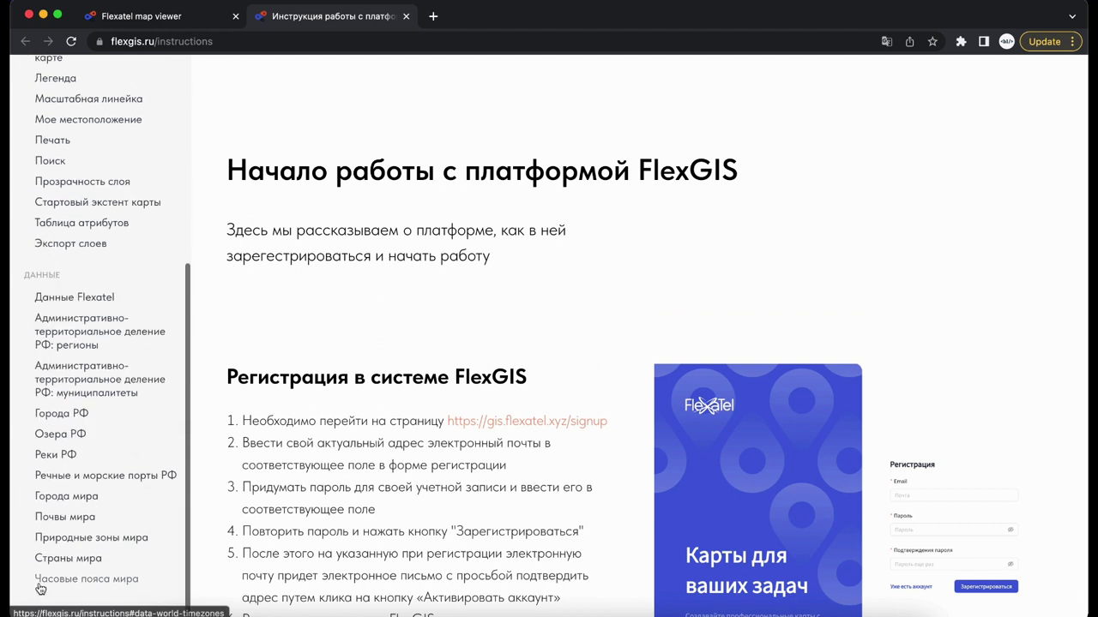
{"action": "scroll", "coordinate": [39, 584], "scroll_direction": "up", "scroll_amount": 8}
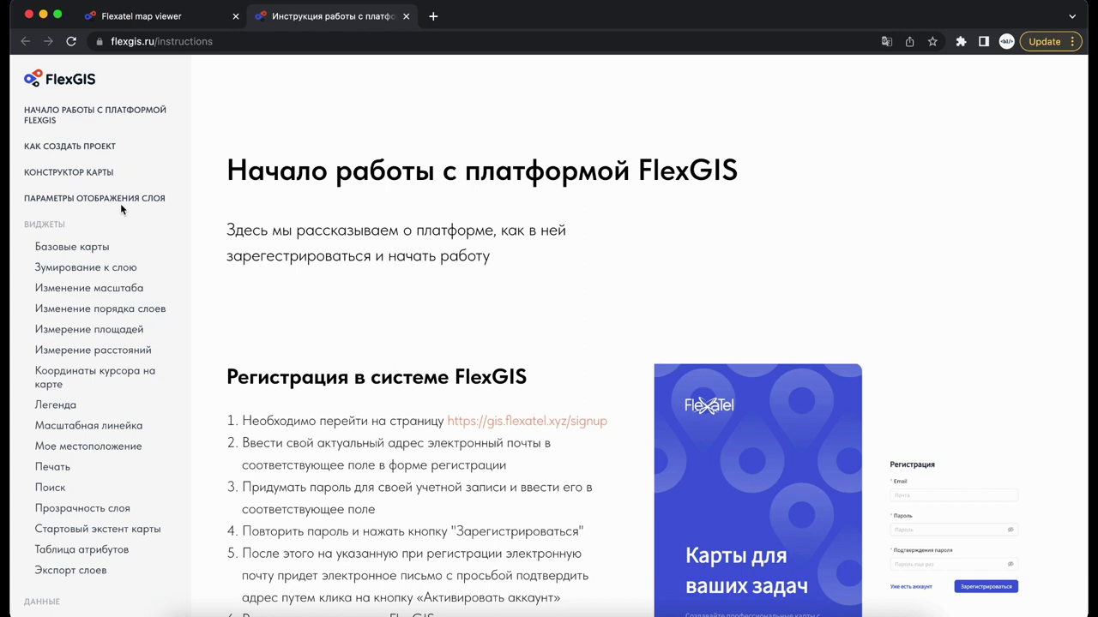
{"action": "left_click", "coordinate": [120, 202]}
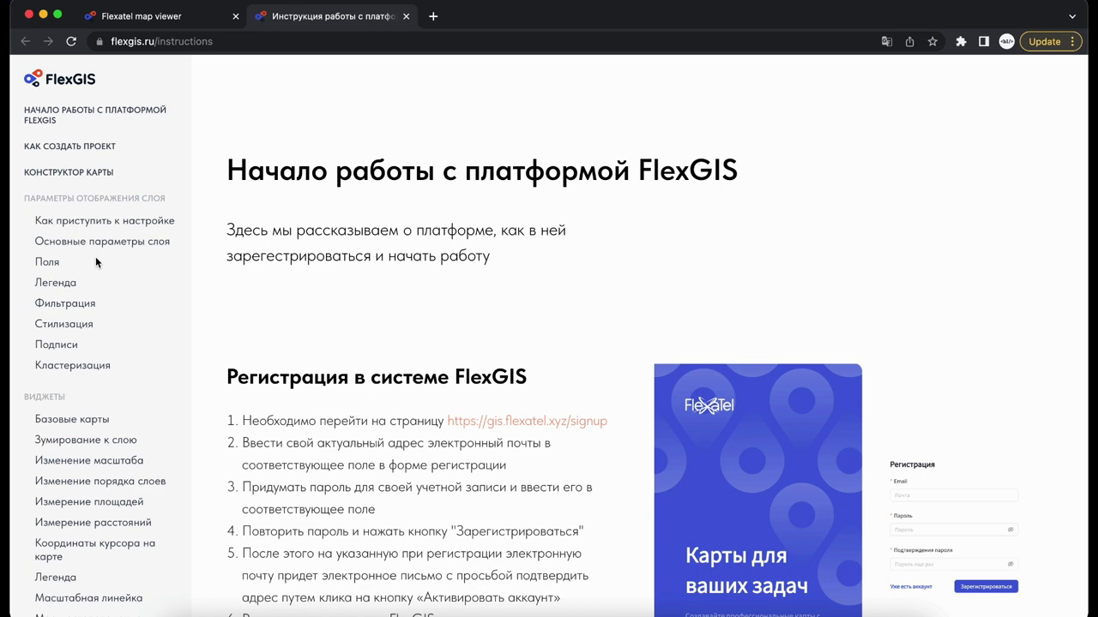
Back in the map viewer, open the user profile page from the account menu.
{"action": "left_click", "coordinate": [204, 17]}
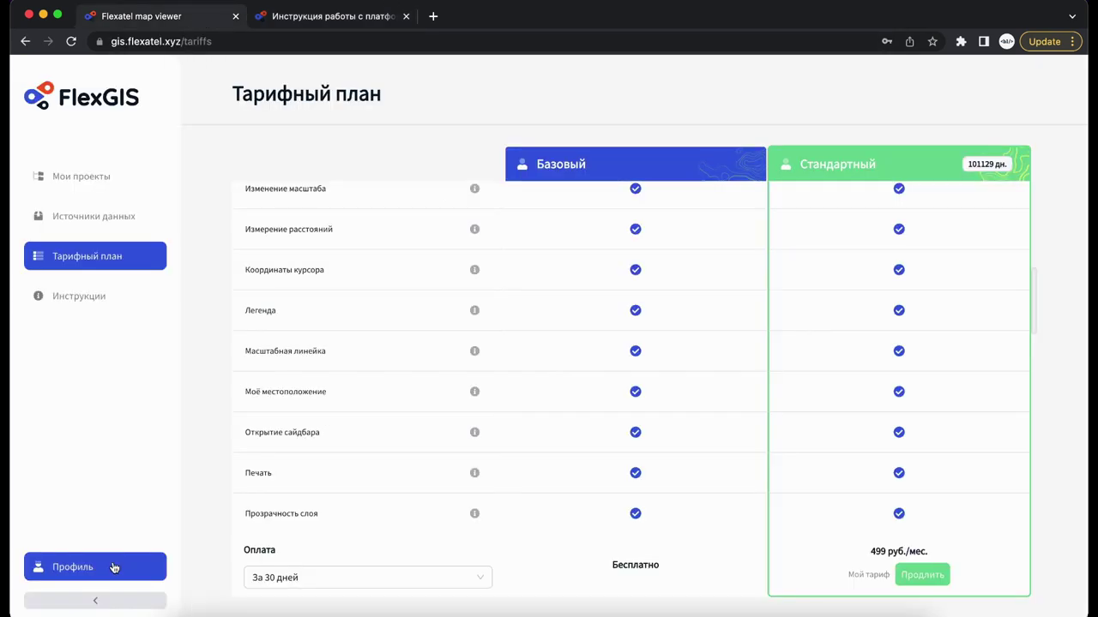
{"action": "left_click", "coordinate": [113, 568]}
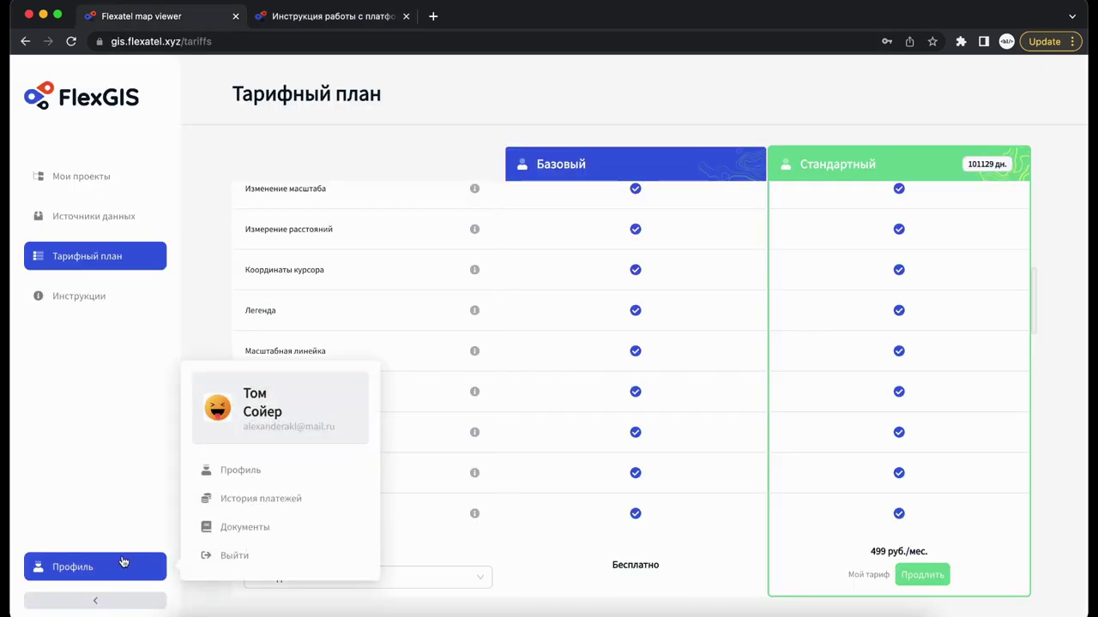
{"action": "left_click", "coordinate": [241, 472]}
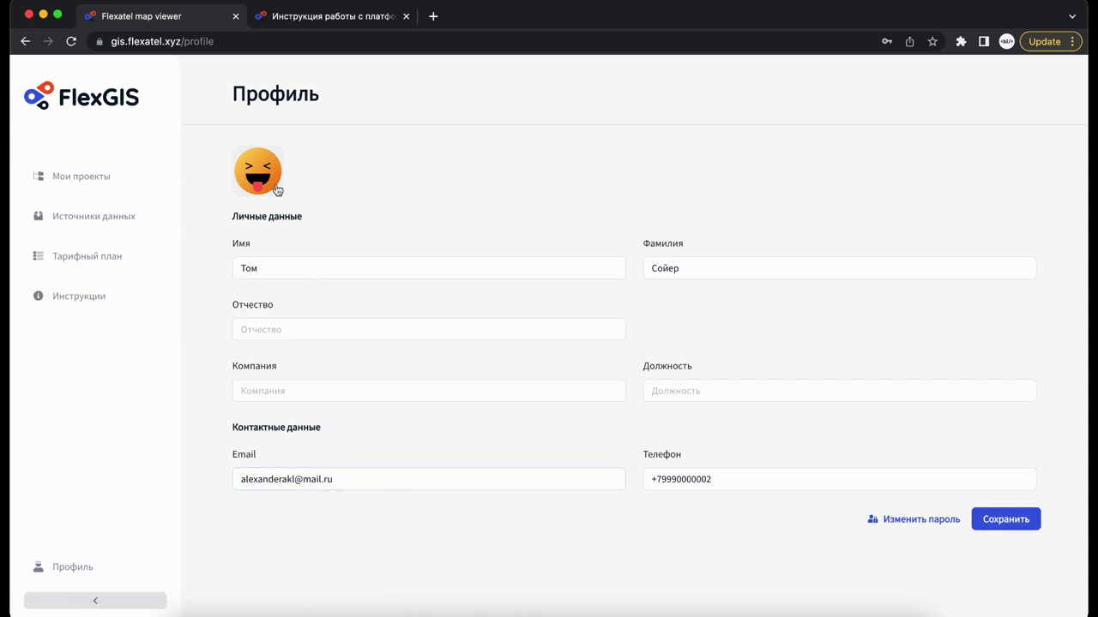
{"action": "mouse_move", "coordinate": [263, 185]}
Open and close the Изменить пароль form, then view the empty История платежей page.
{"action": "left_click", "coordinate": [907, 521]}
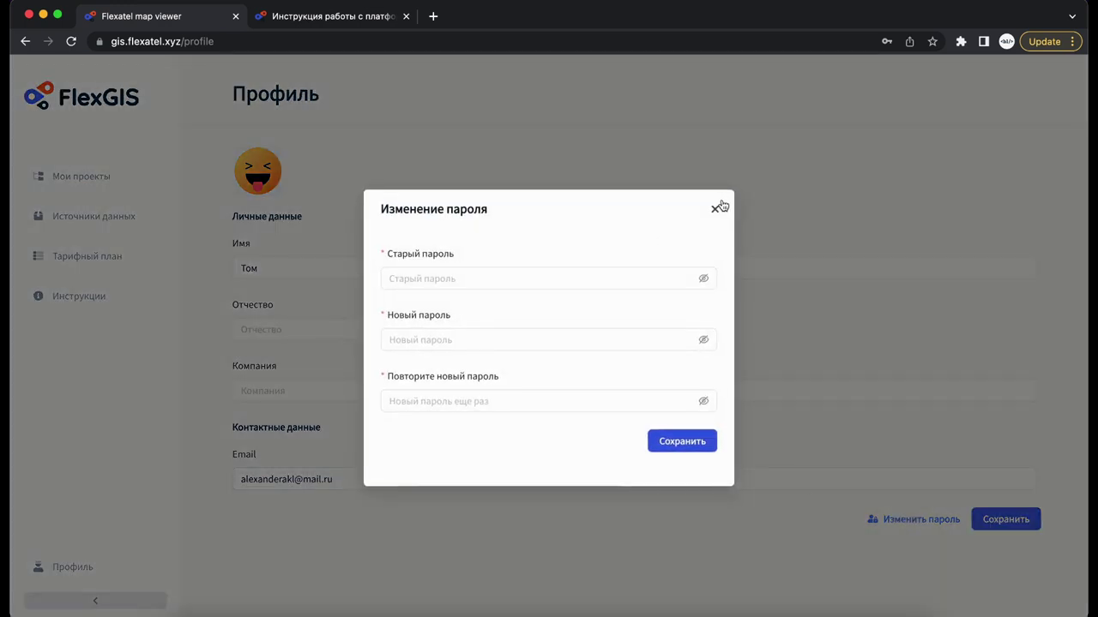
{"action": "left_click", "coordinate": [715, 210]}
{"action": "left_click", "coordinate": [401, 477]}
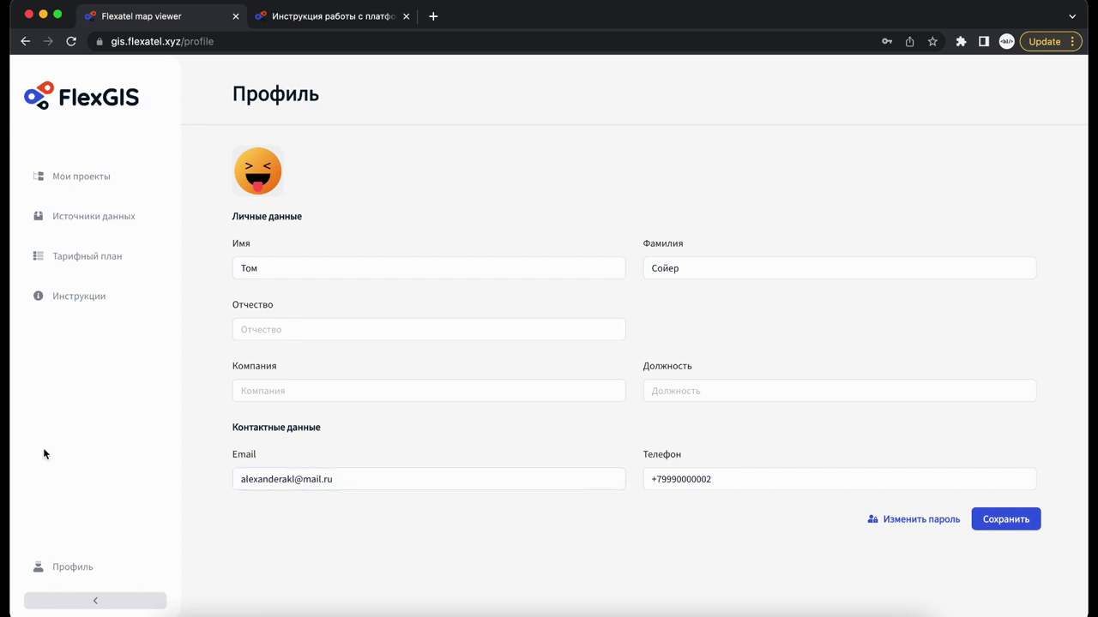
{"action": "left_click", "coordinate": [72, 566]}
{"action": "left_click", "coordinate": [257, 497]}
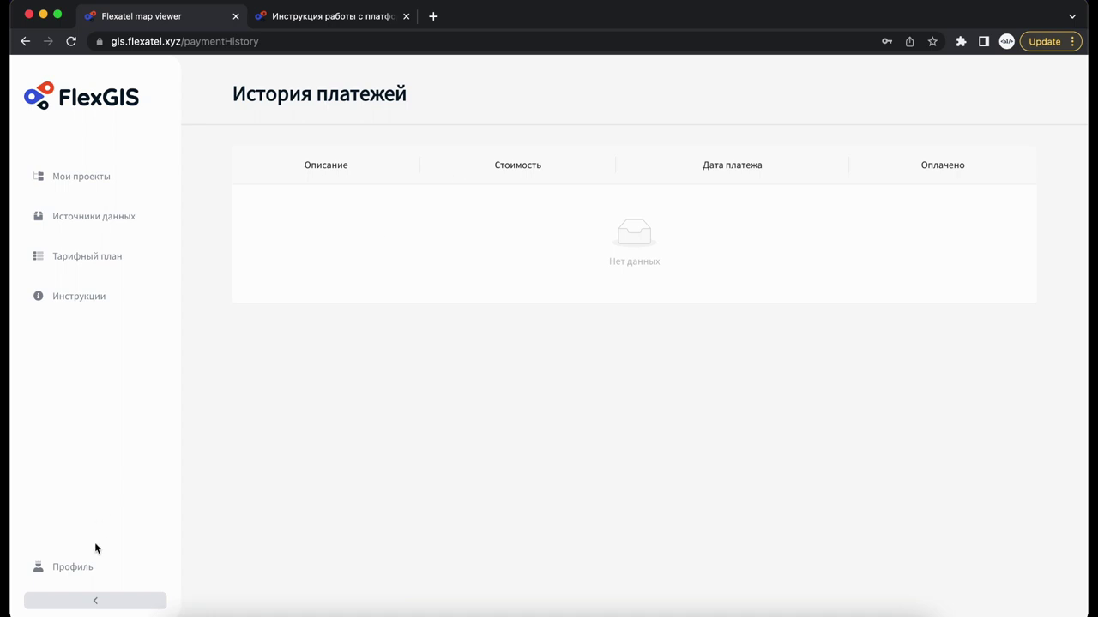
Open Документы from the account menu, then go back to Мои проекты.
{"action": "left_click", "coordinate": [77, 567]}
{"action": "left_click", "coordinate": [256, 530]}
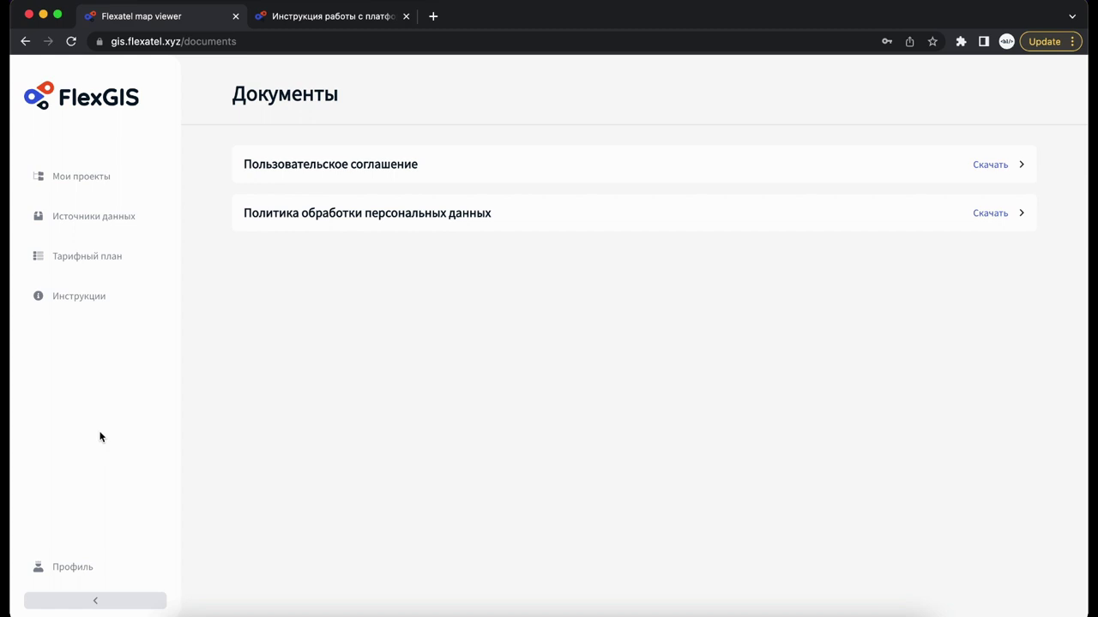
{"action": "left_click", "coordinate": [129, 177]}
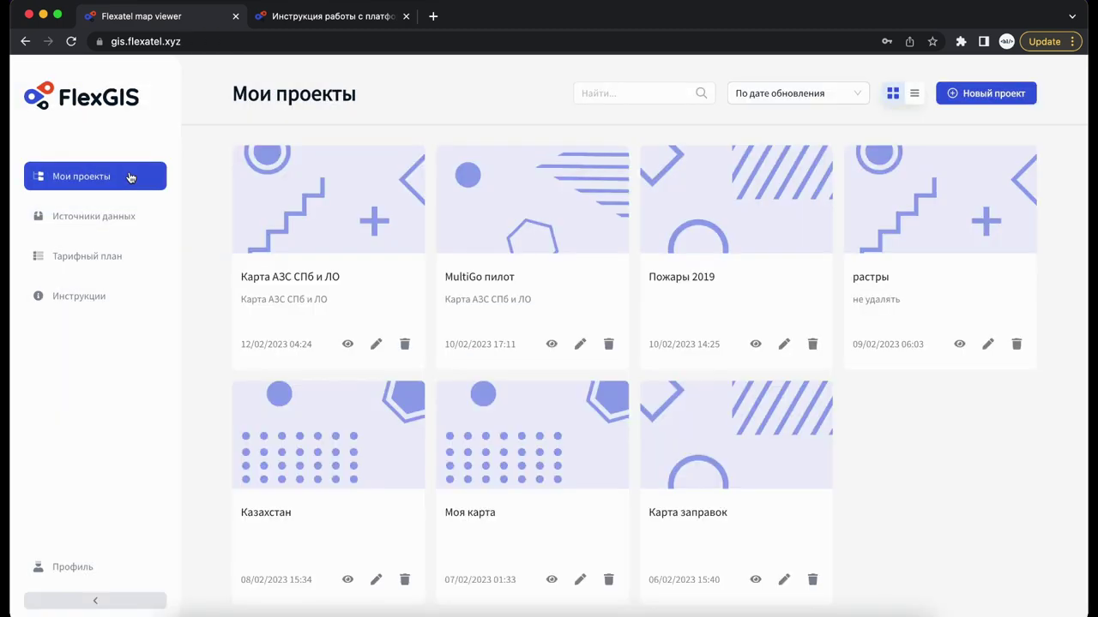